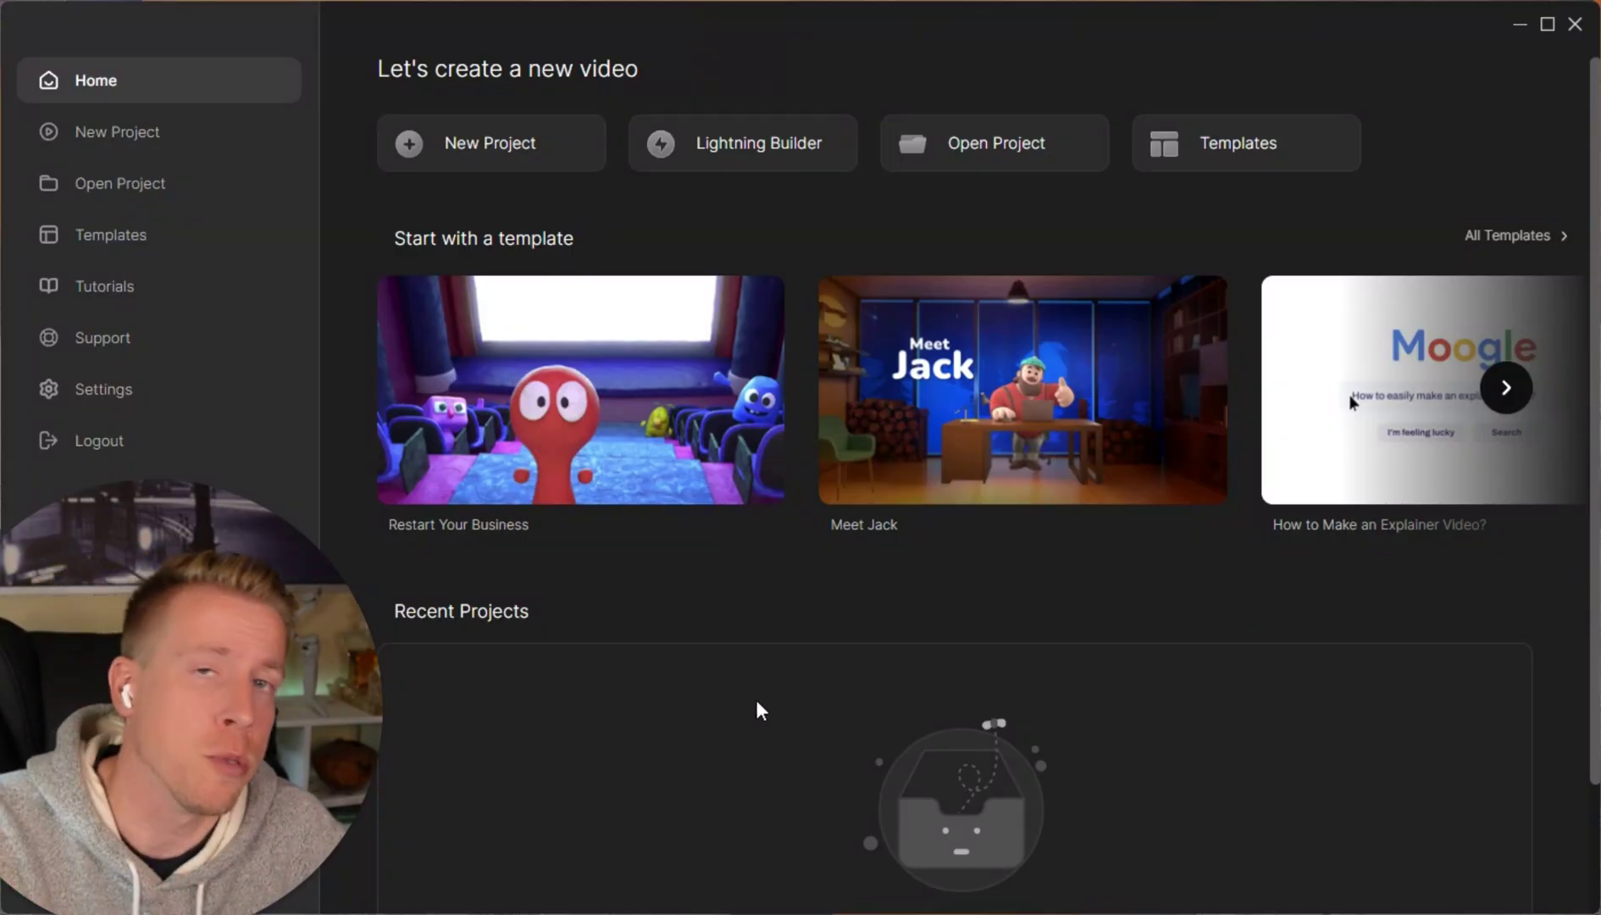
Start a new video with Lightning Builder from the Home screen
left_click(682, 165)
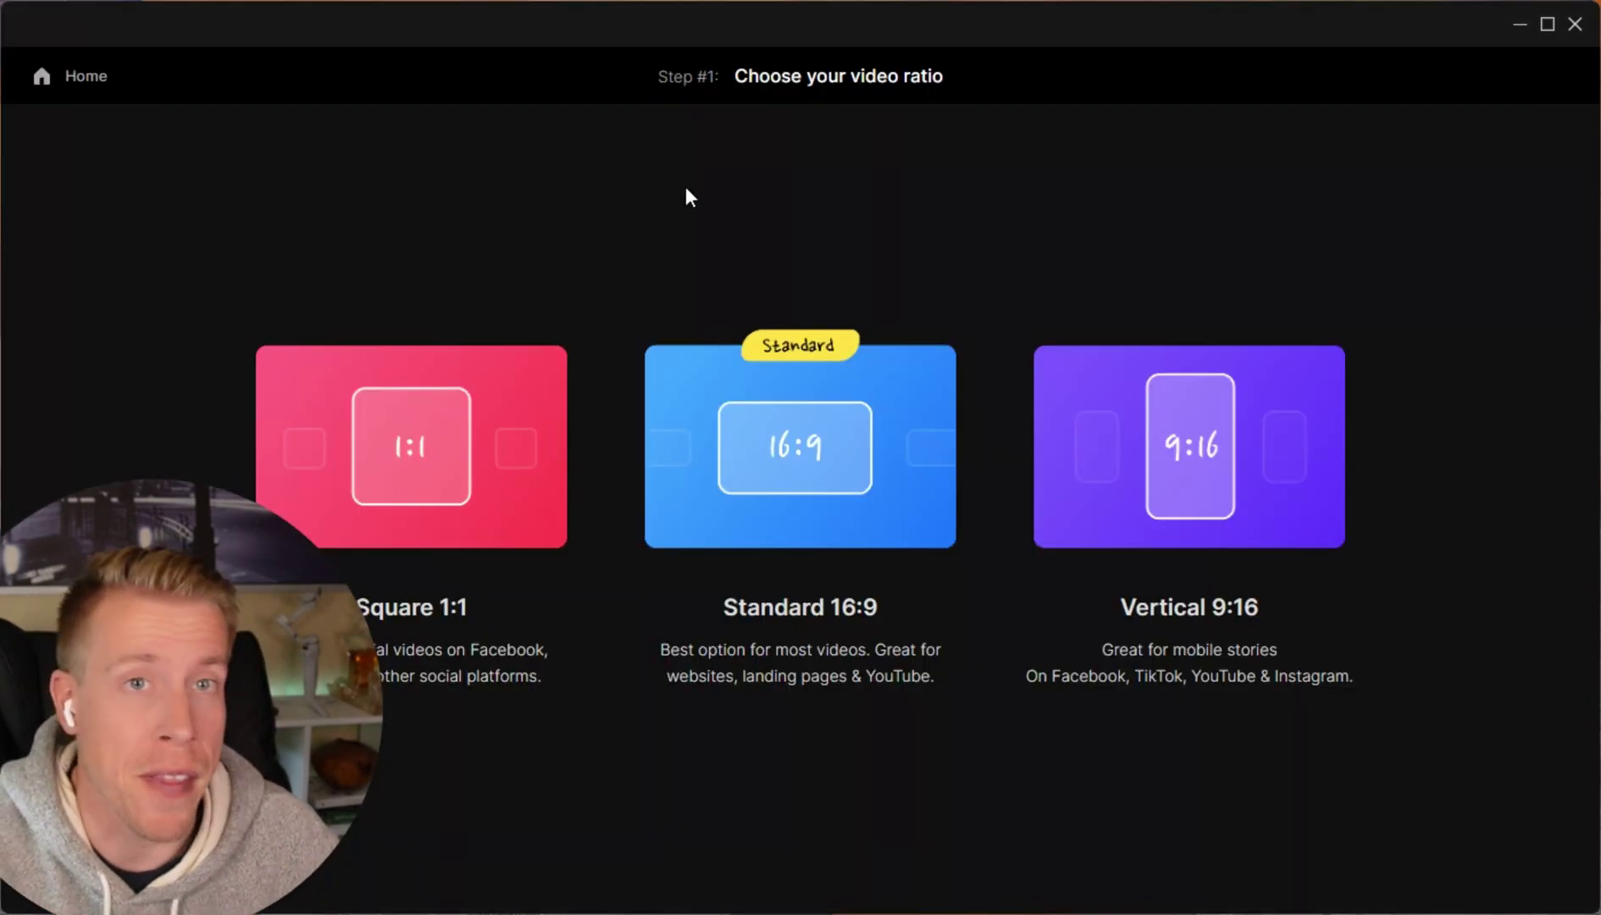
Go back Home, restart Lightning Builder with the Standard 16:9 ratio, and browse the style list
left_click(74, 84)
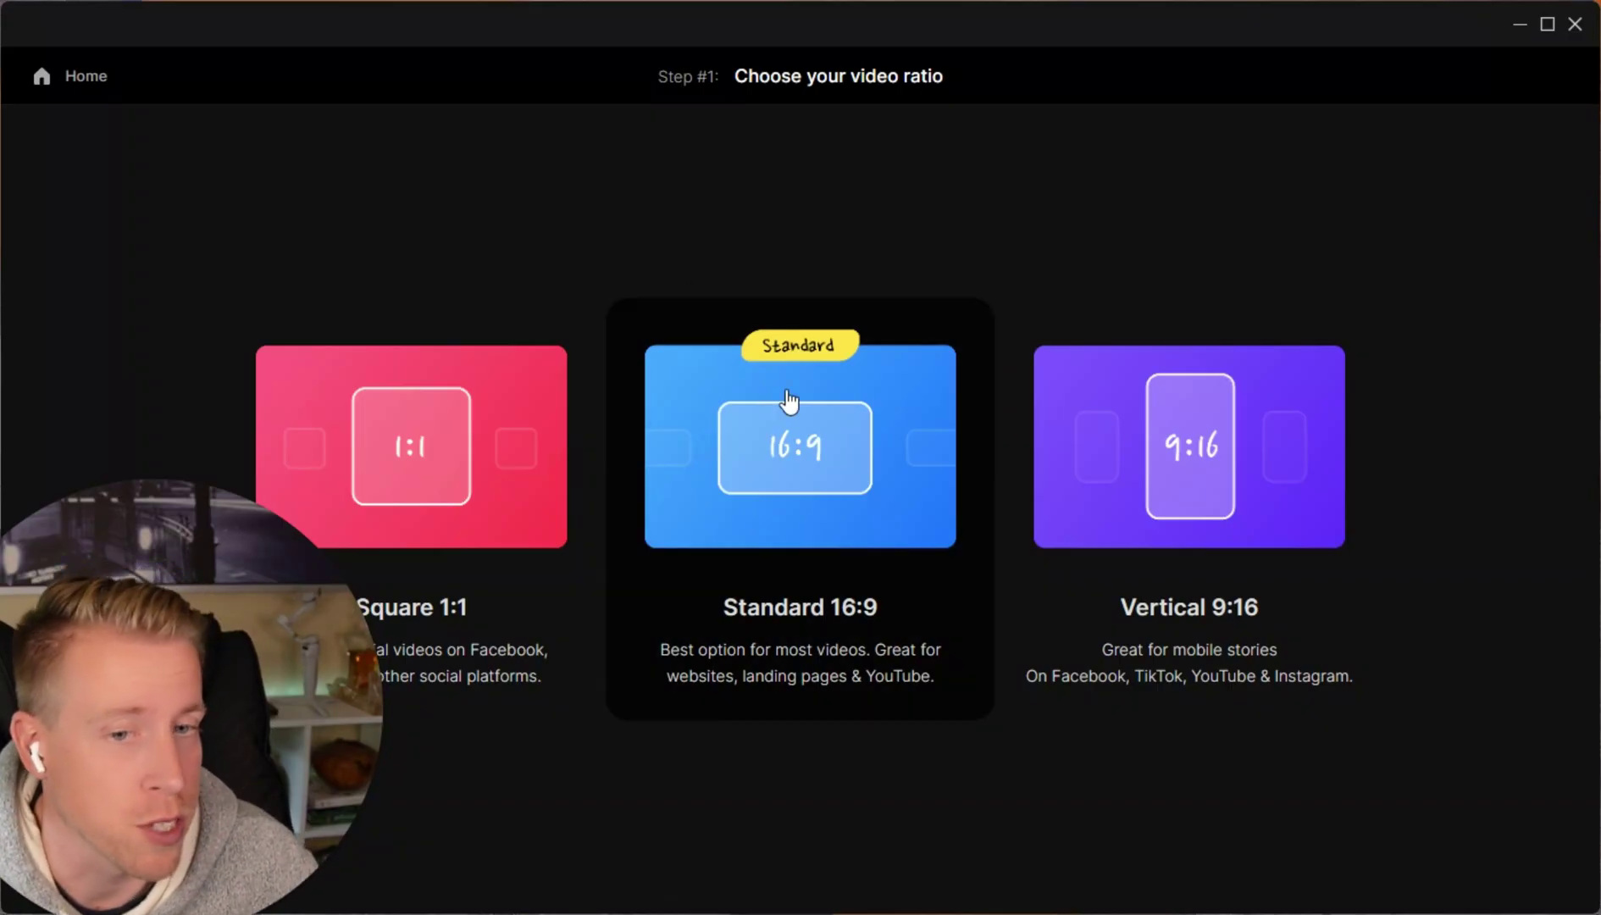
left_click(789, 401)
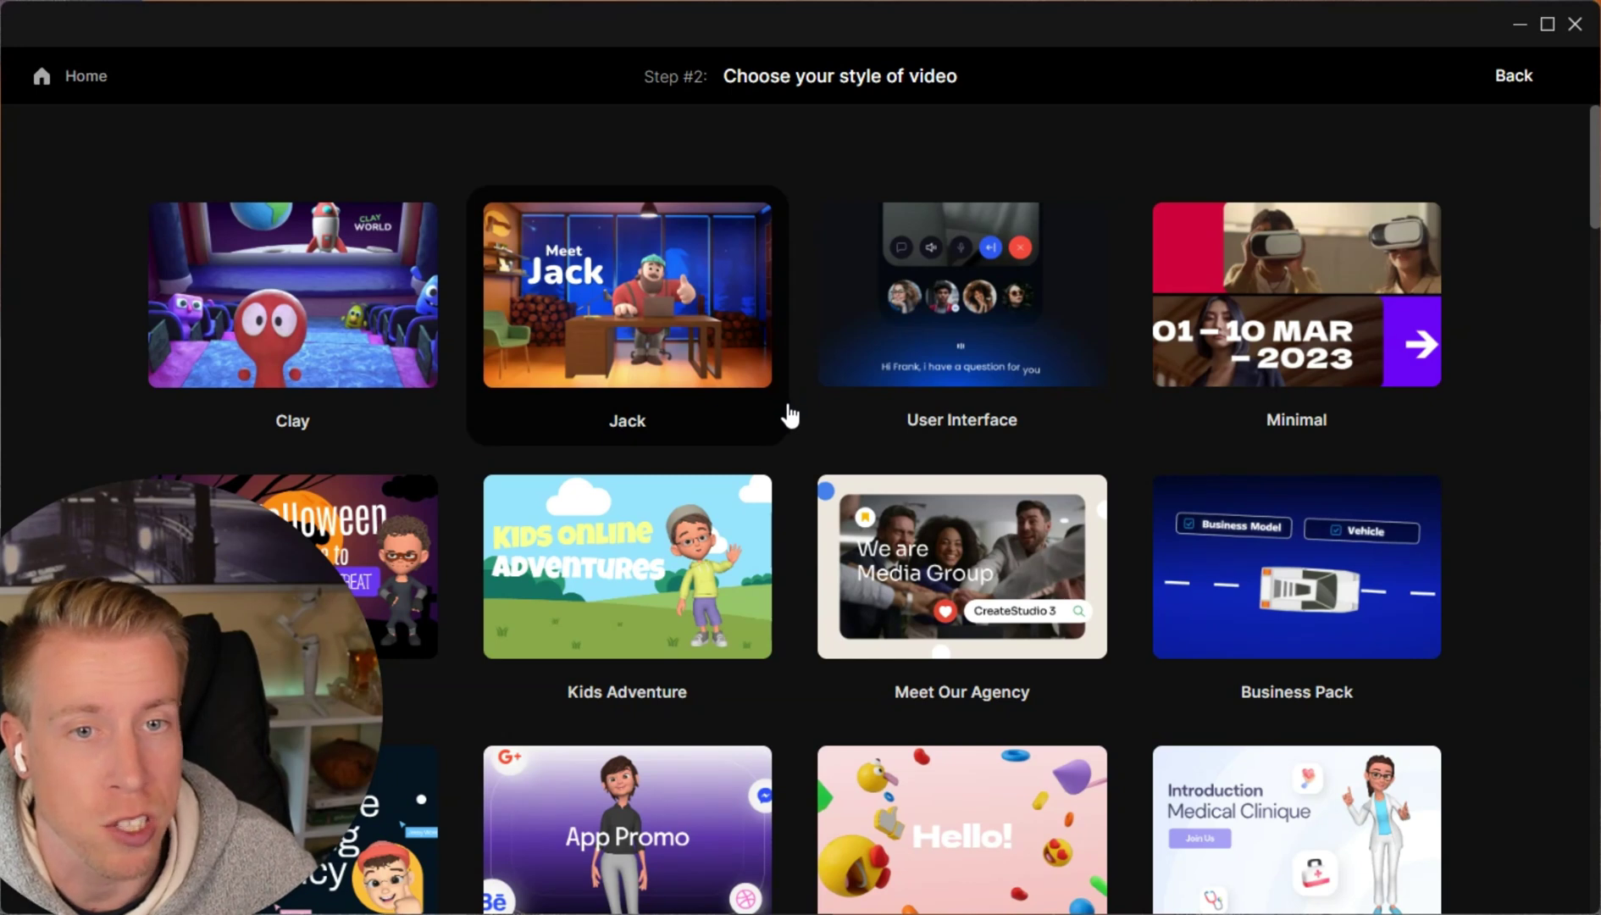
scroll(789, 415, "down", 10)
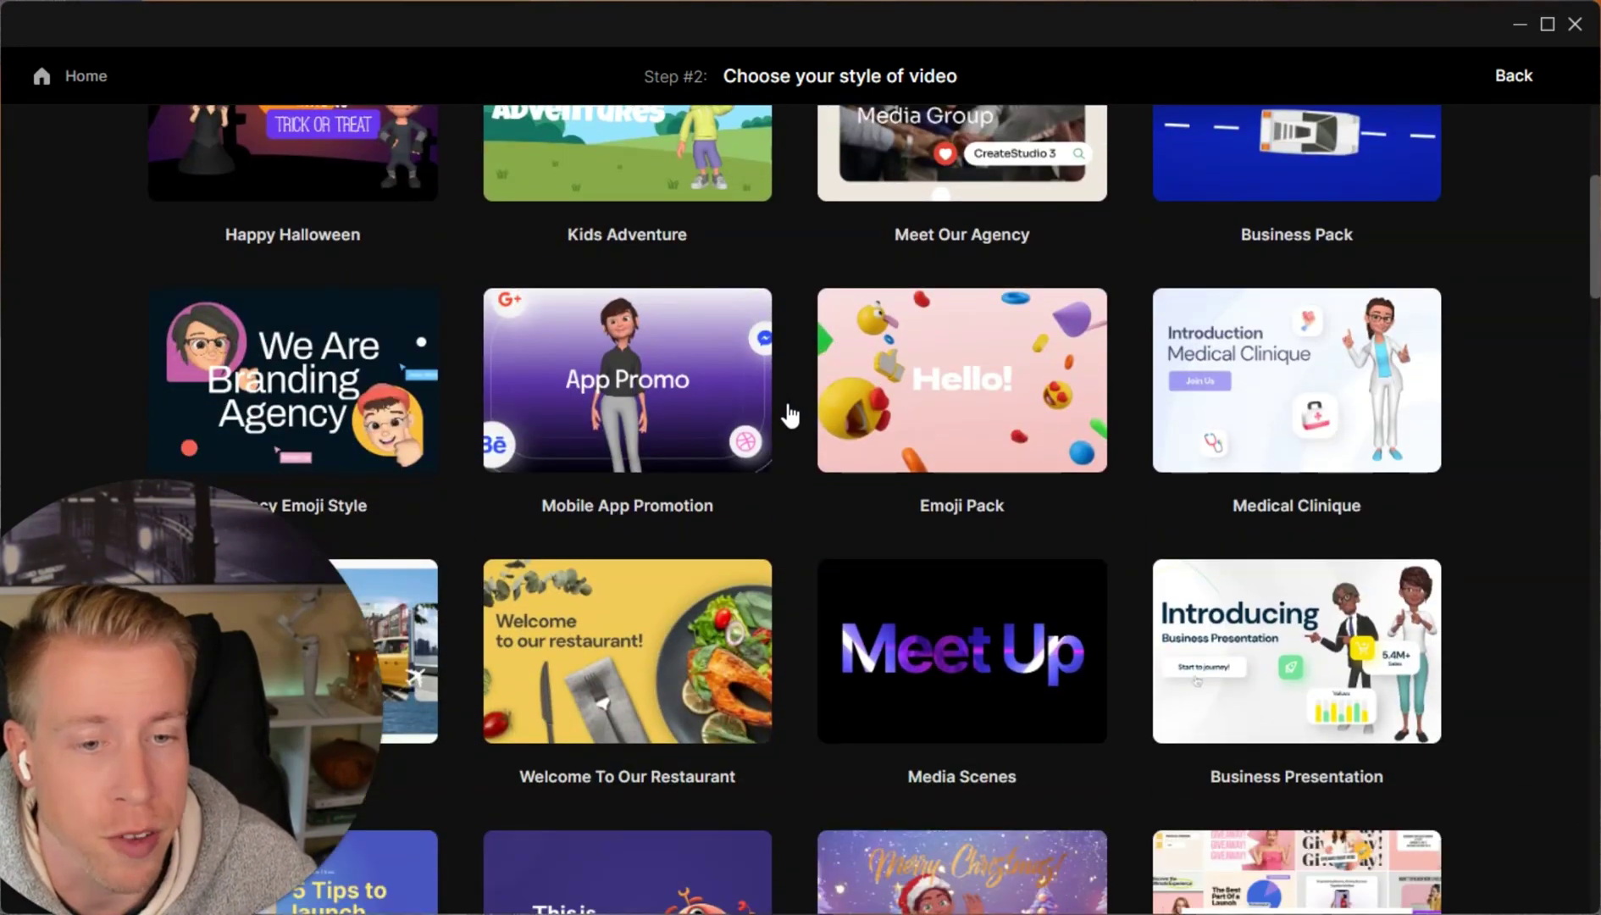
scroll(788, 415, "down", 9)
scroll(785, 489, "up", 2)
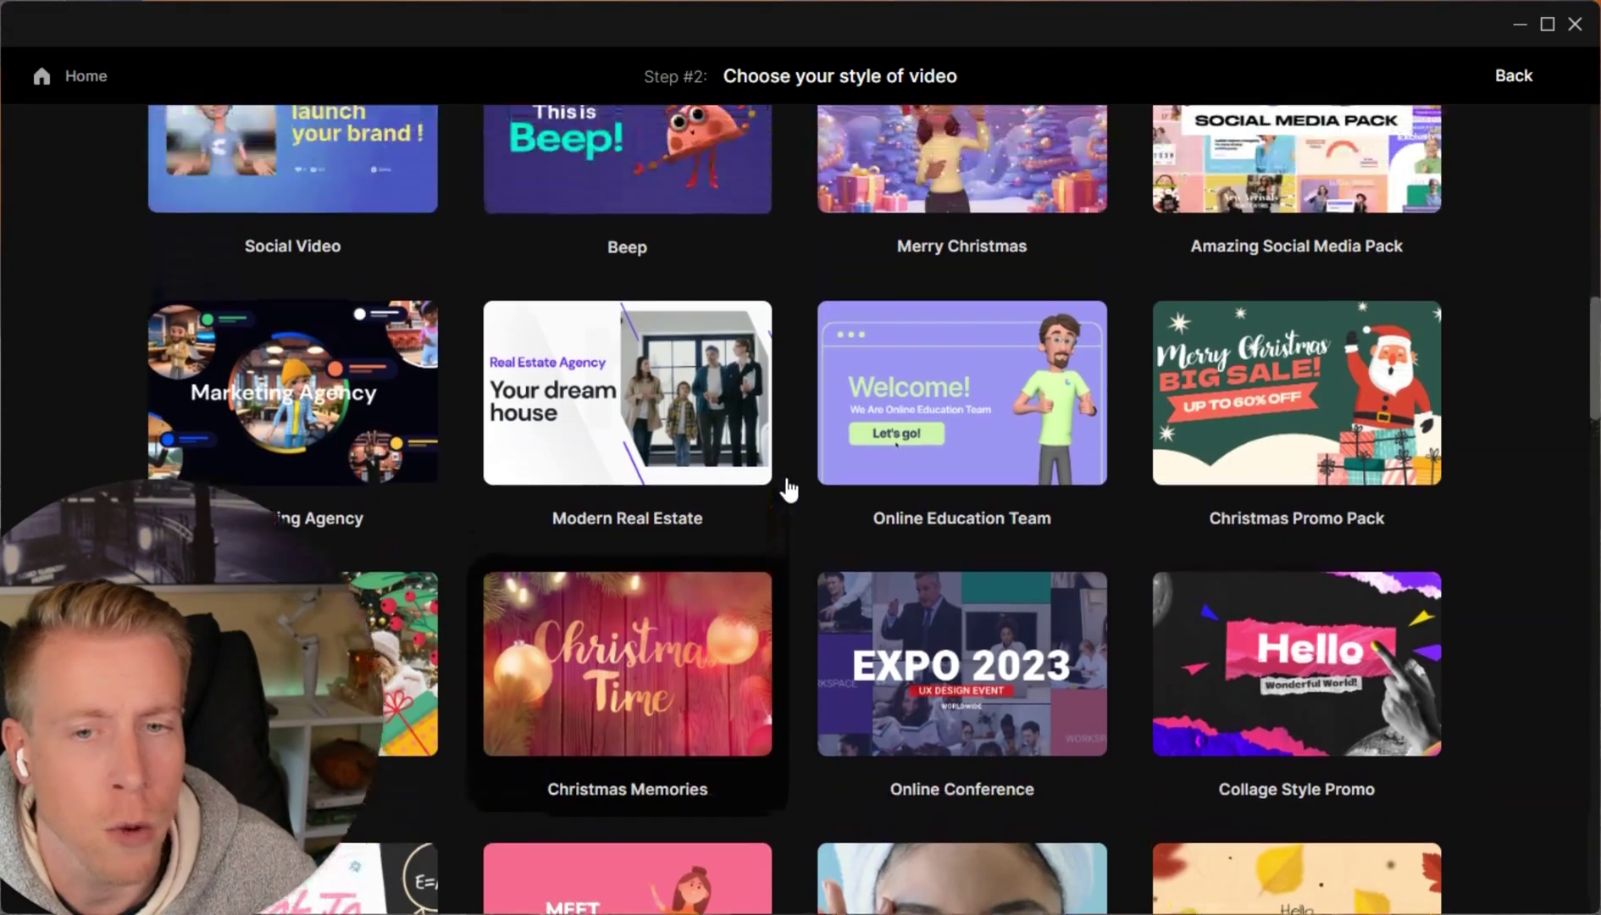
Pick the Modern Real Estate style and add the Opener scene
left_click(671, 405)
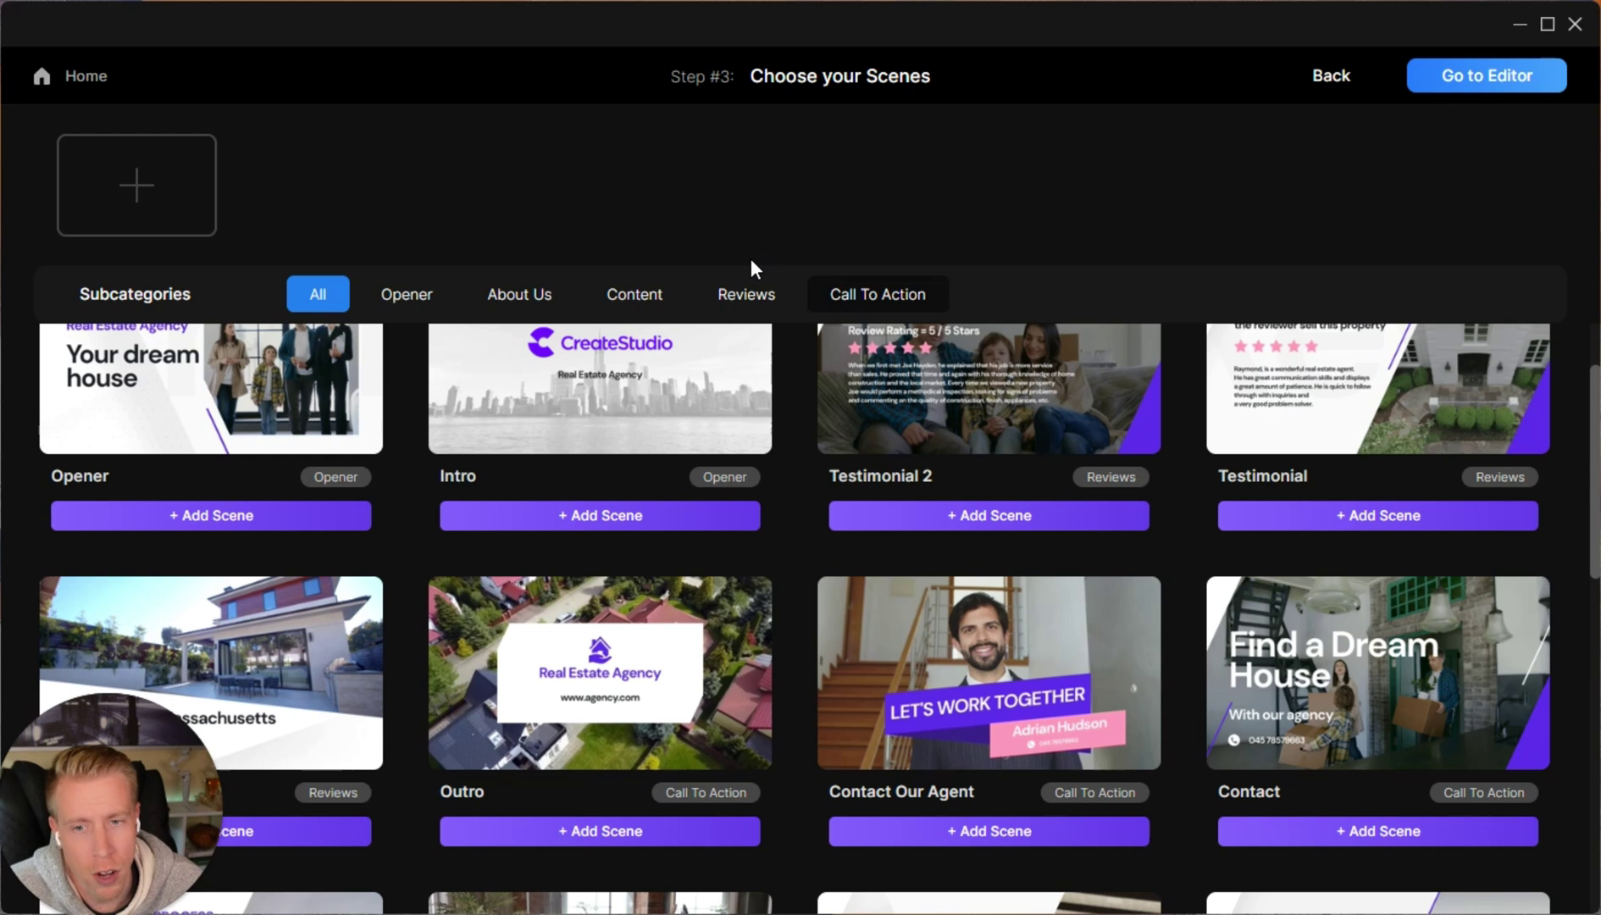
left_click(398, 300)
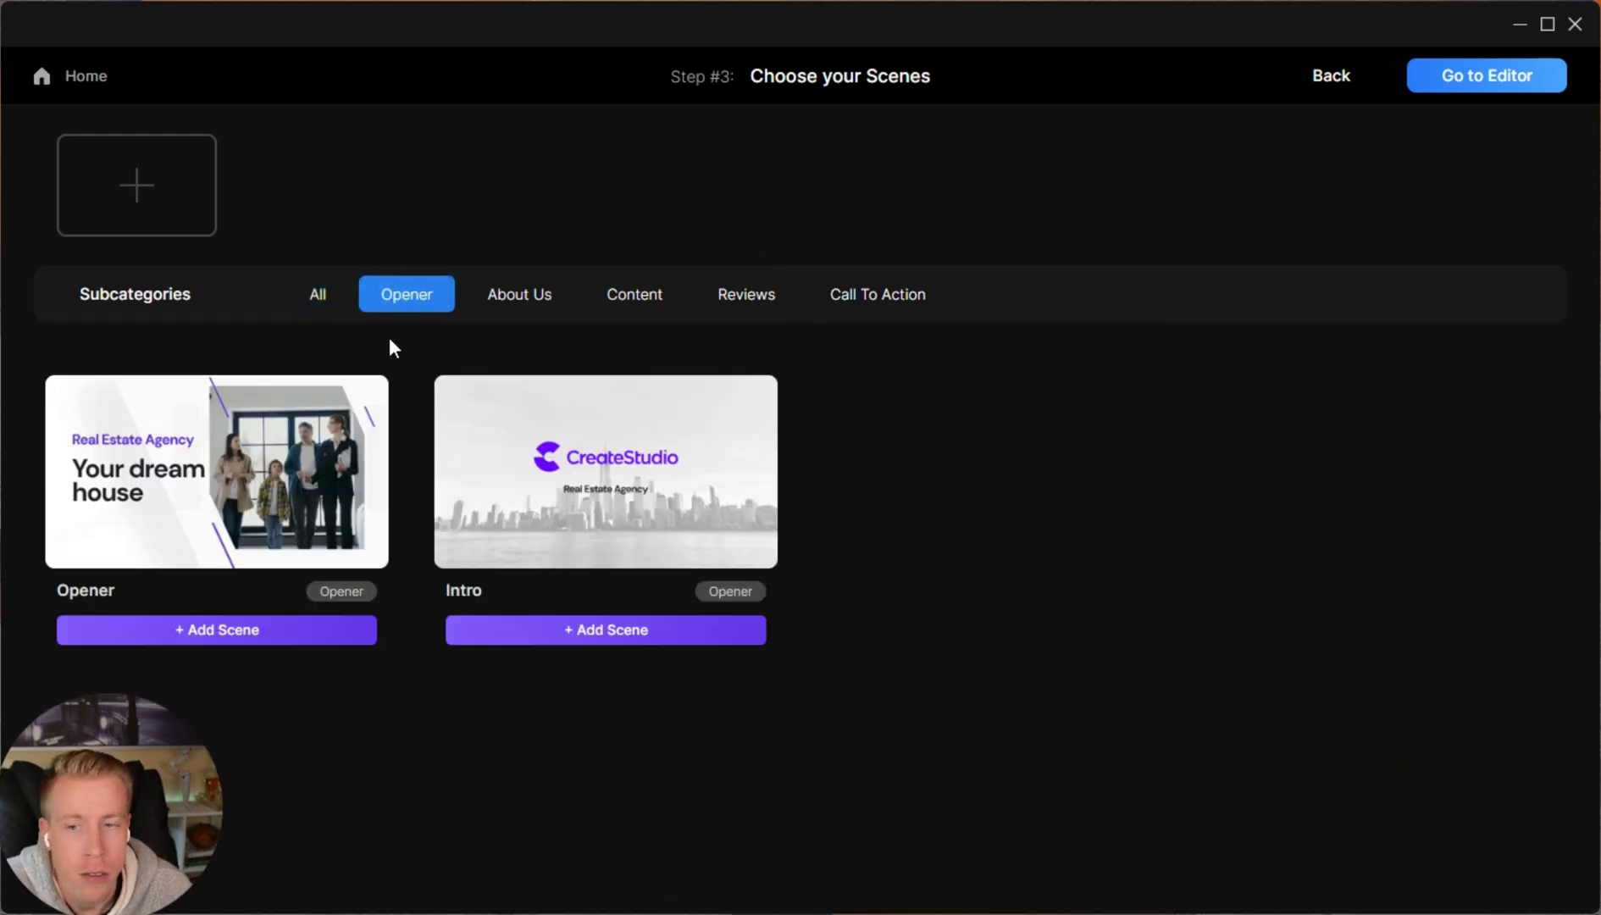
left_click(261, 633)
Add the Our Stuff, CEO, Work Process and Contact Our Agent scenes
left_click(527, 302)
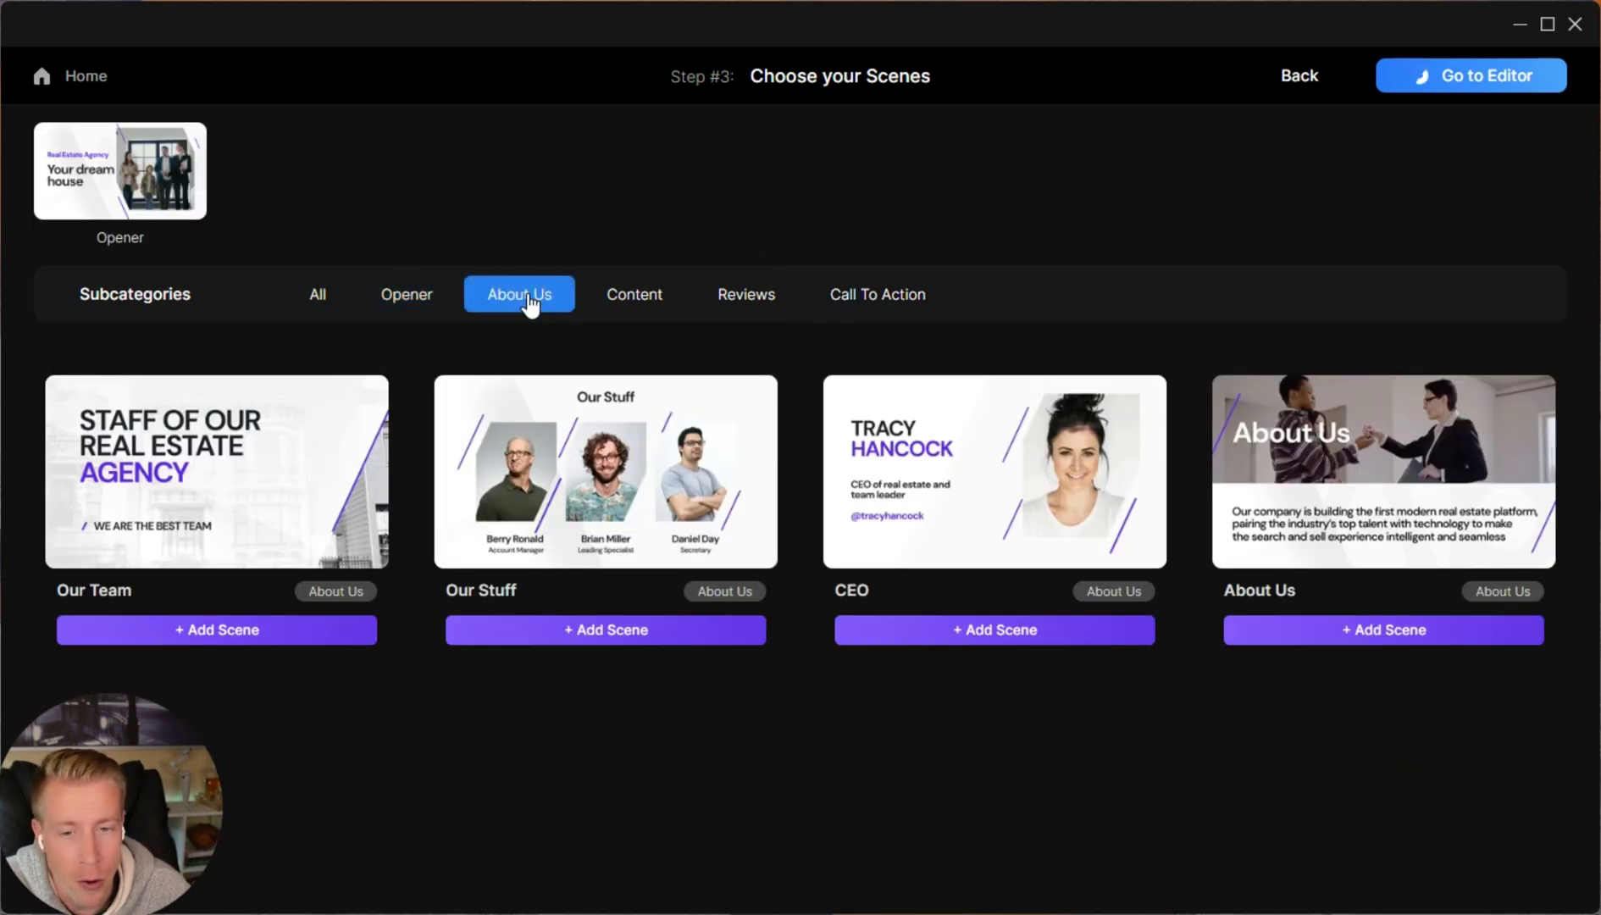
left_click(625, 640)
left_click(970, 633)
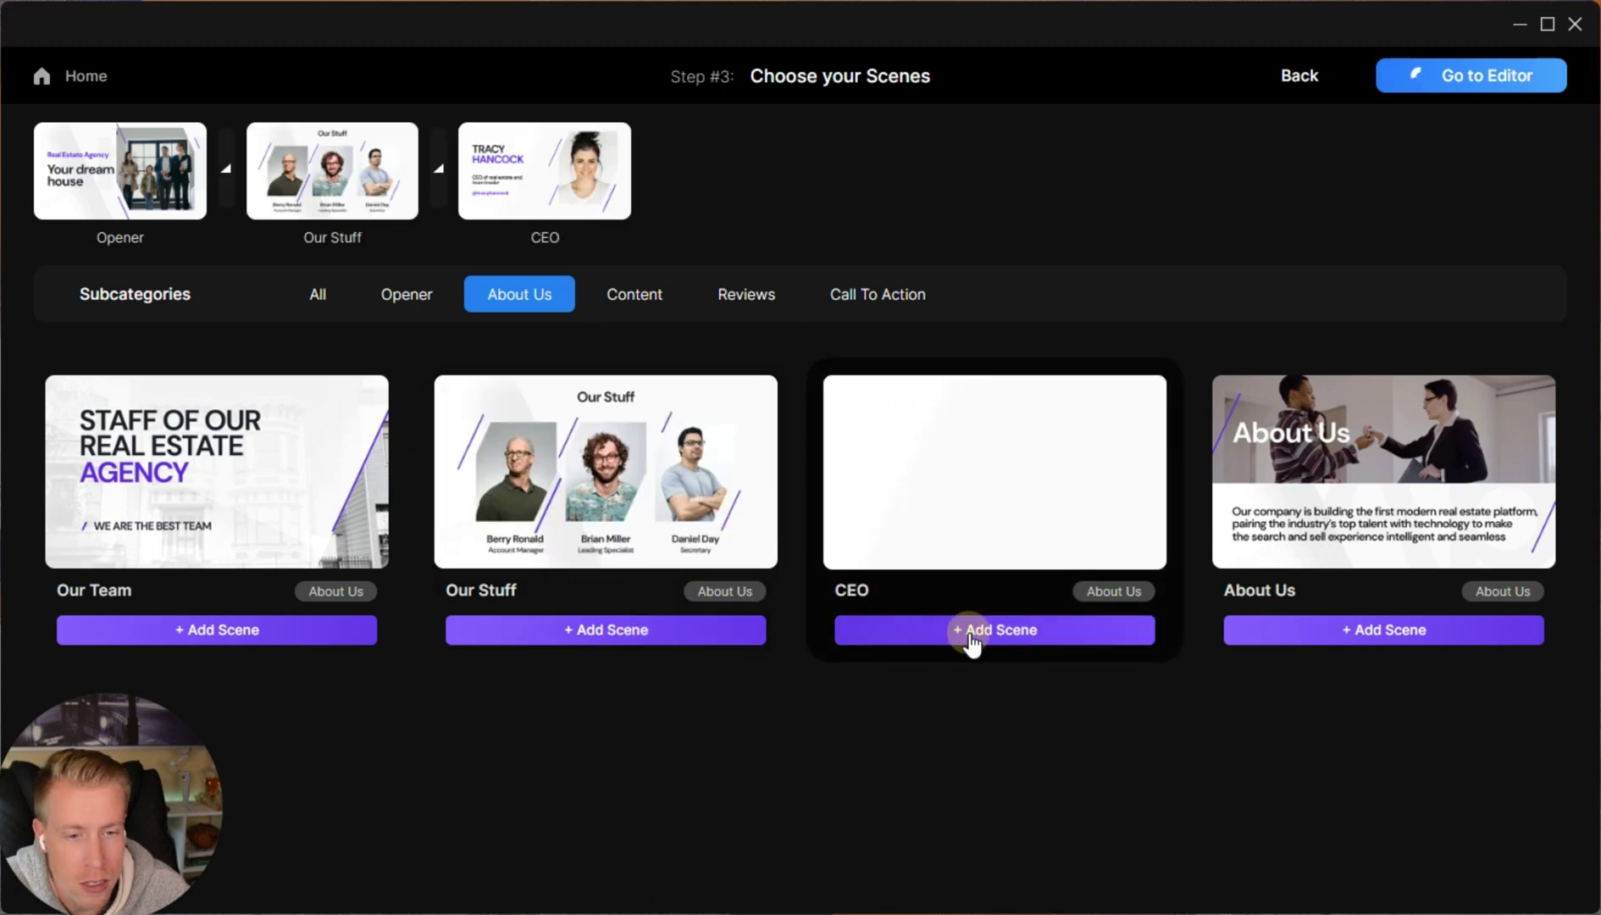
left_click(631, 296)
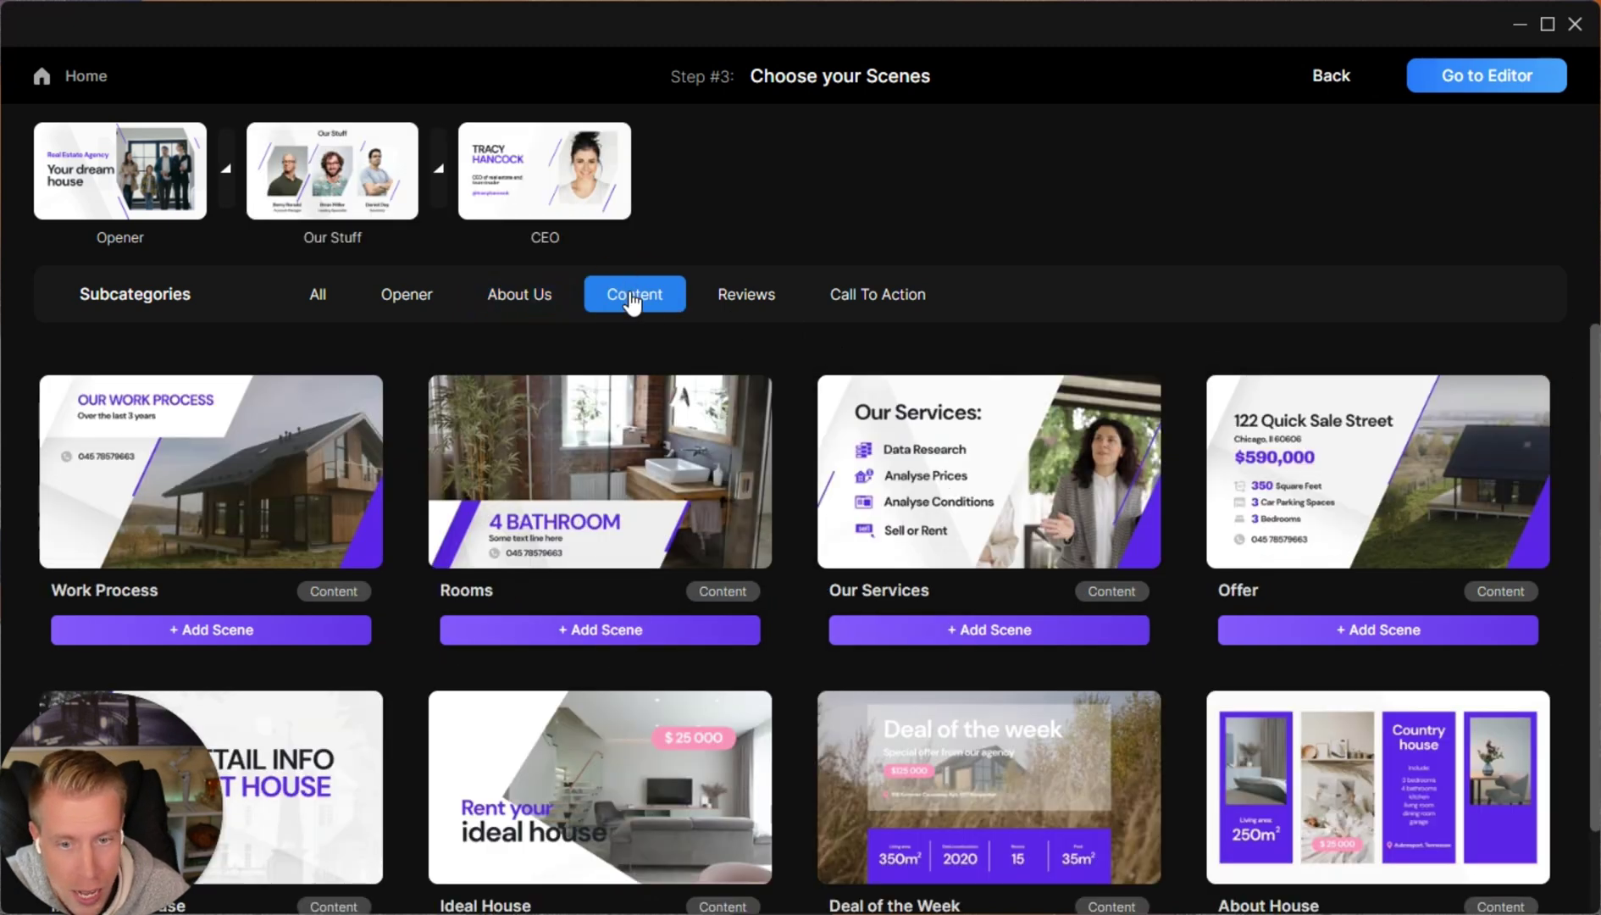
left_click(310, 631)
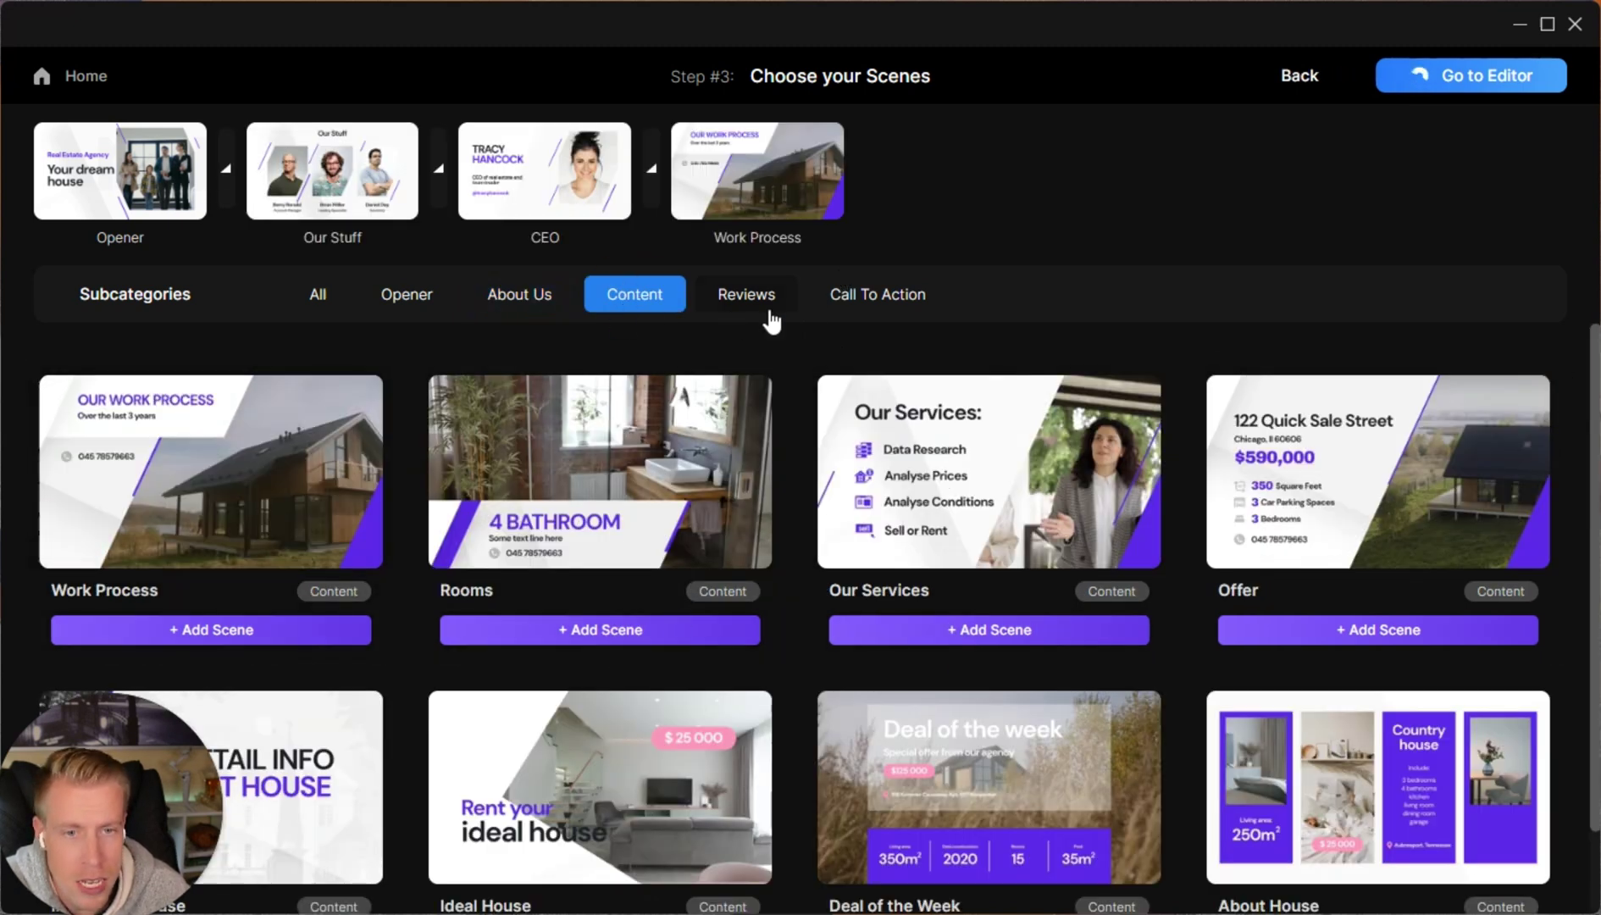
left_click(877, 294)
left_click(582, 629)
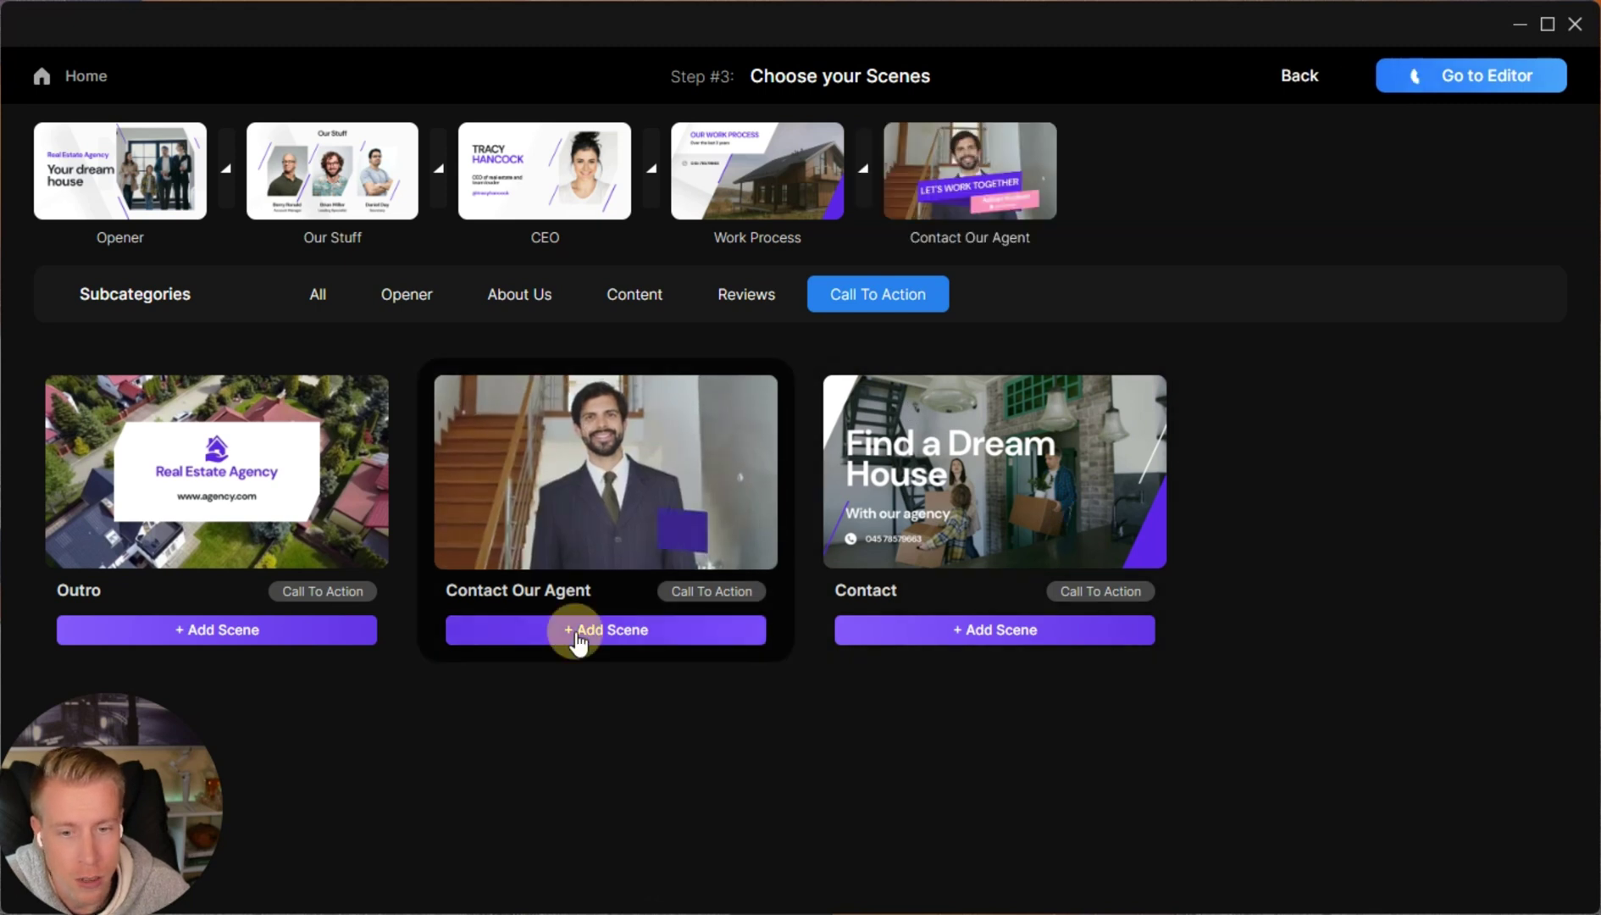
Go to the editor, play and pause the preview, and select the opener scene clip
left_click(1492, 78)
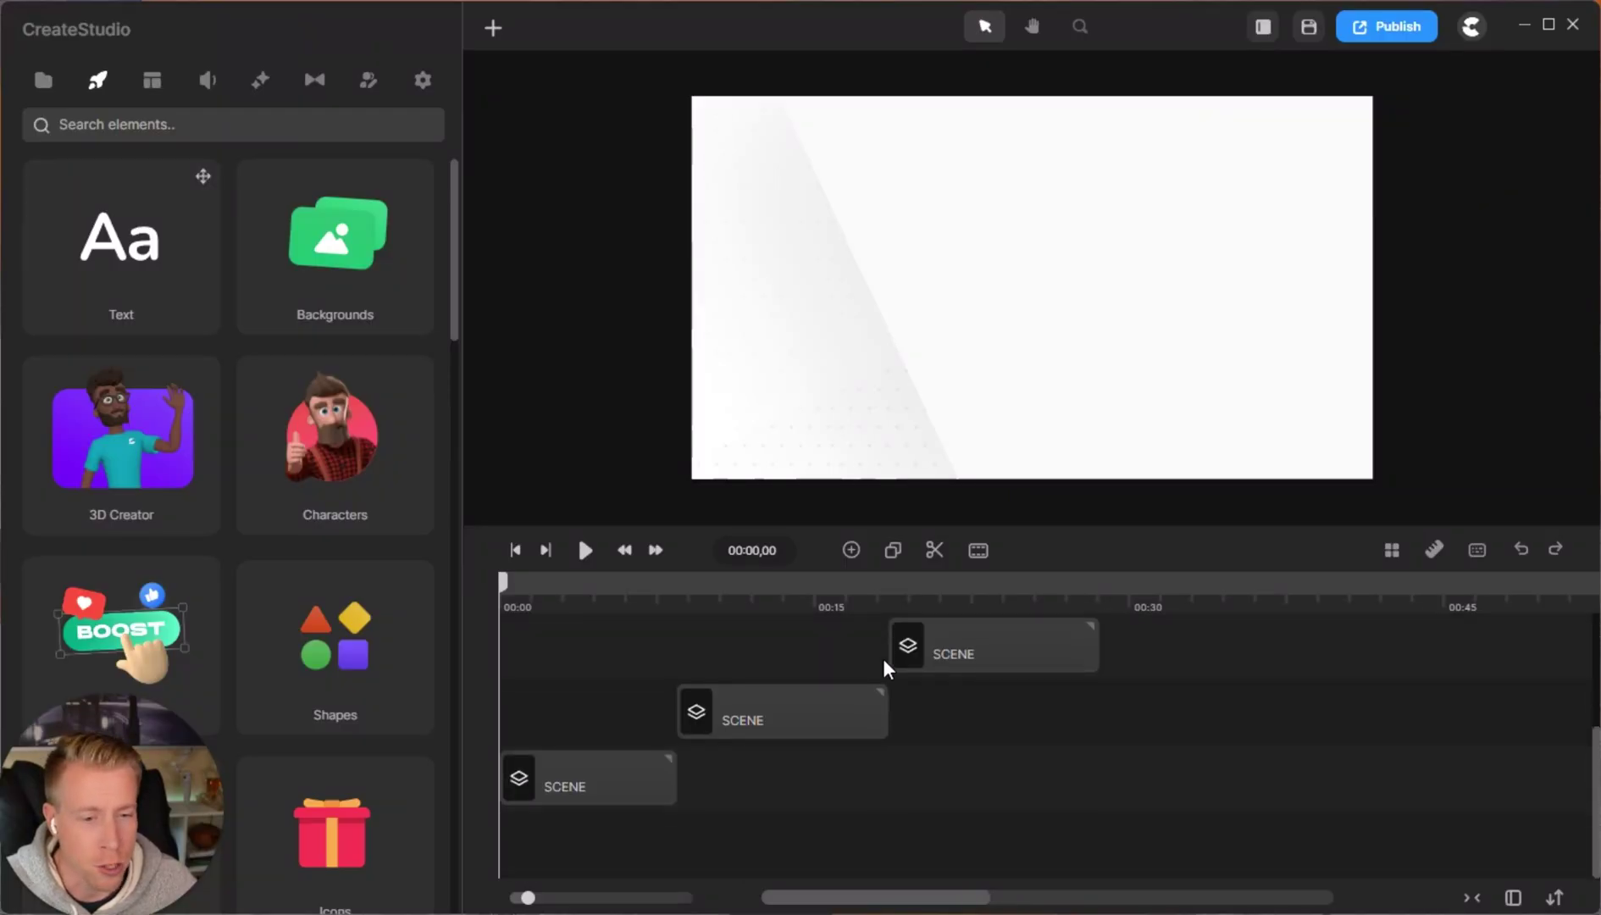
left_click(584, 550)
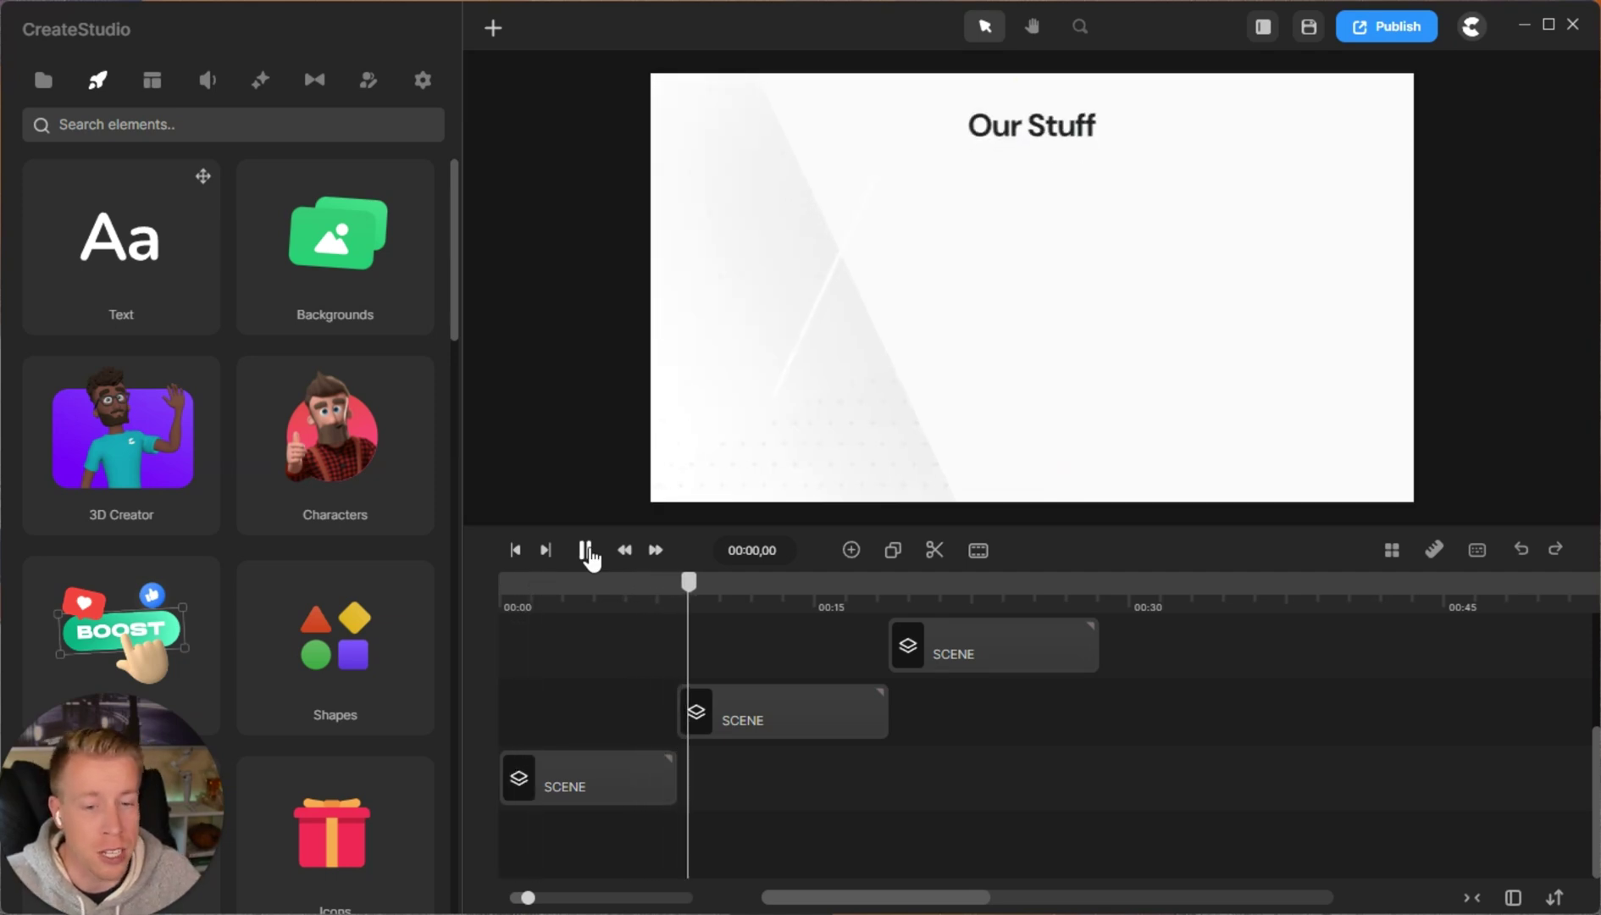
left_click(586, 552)
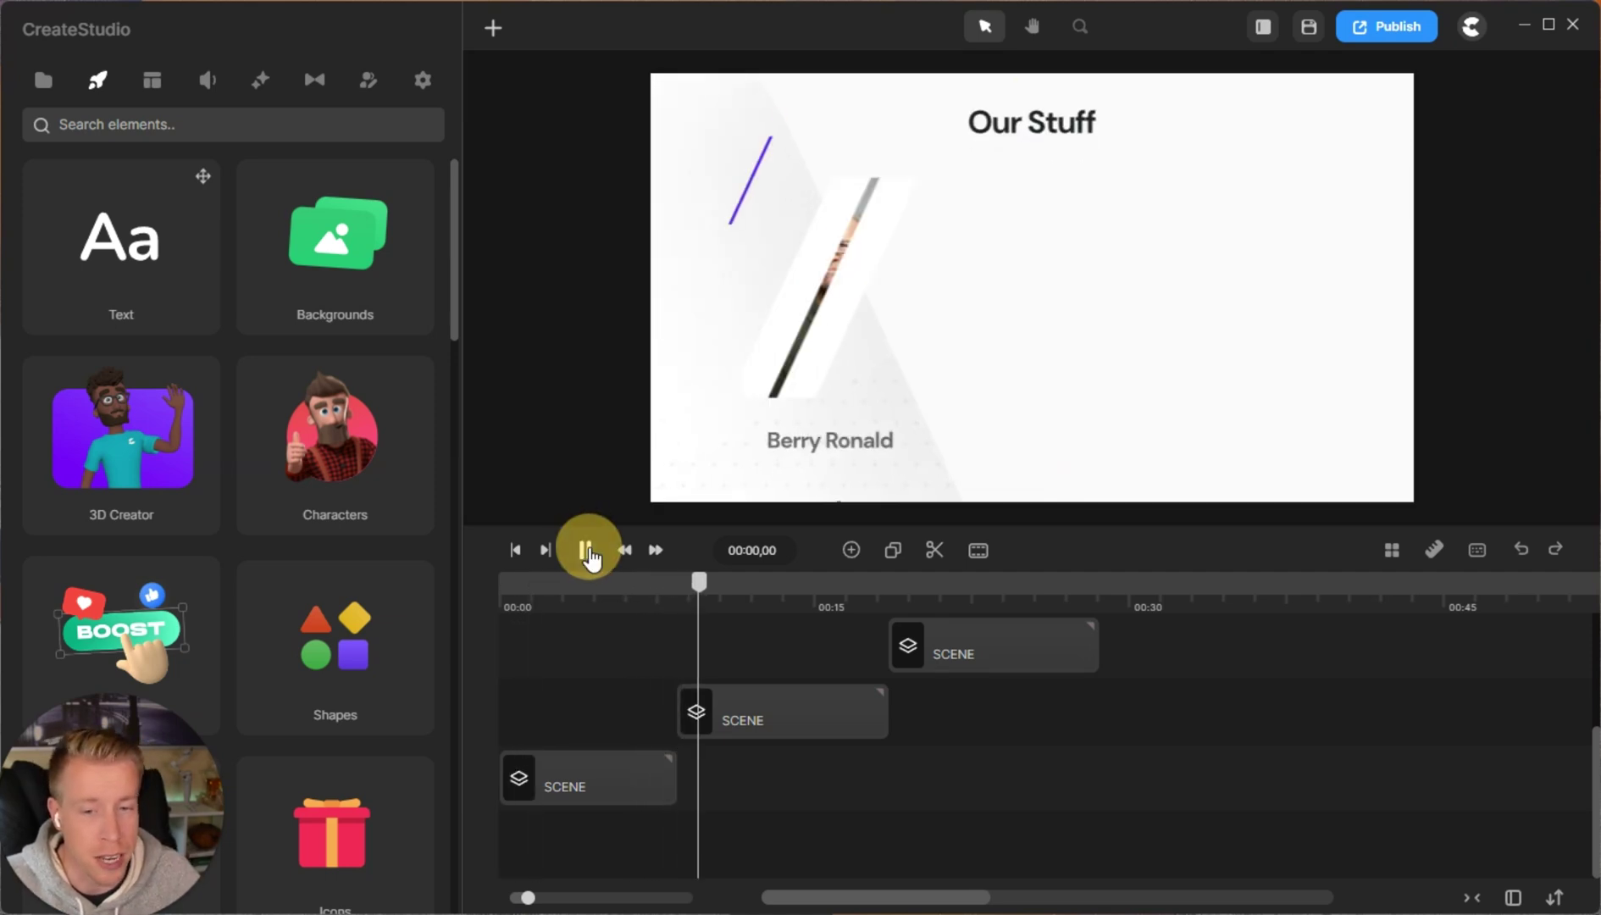
left_click(584, 788)
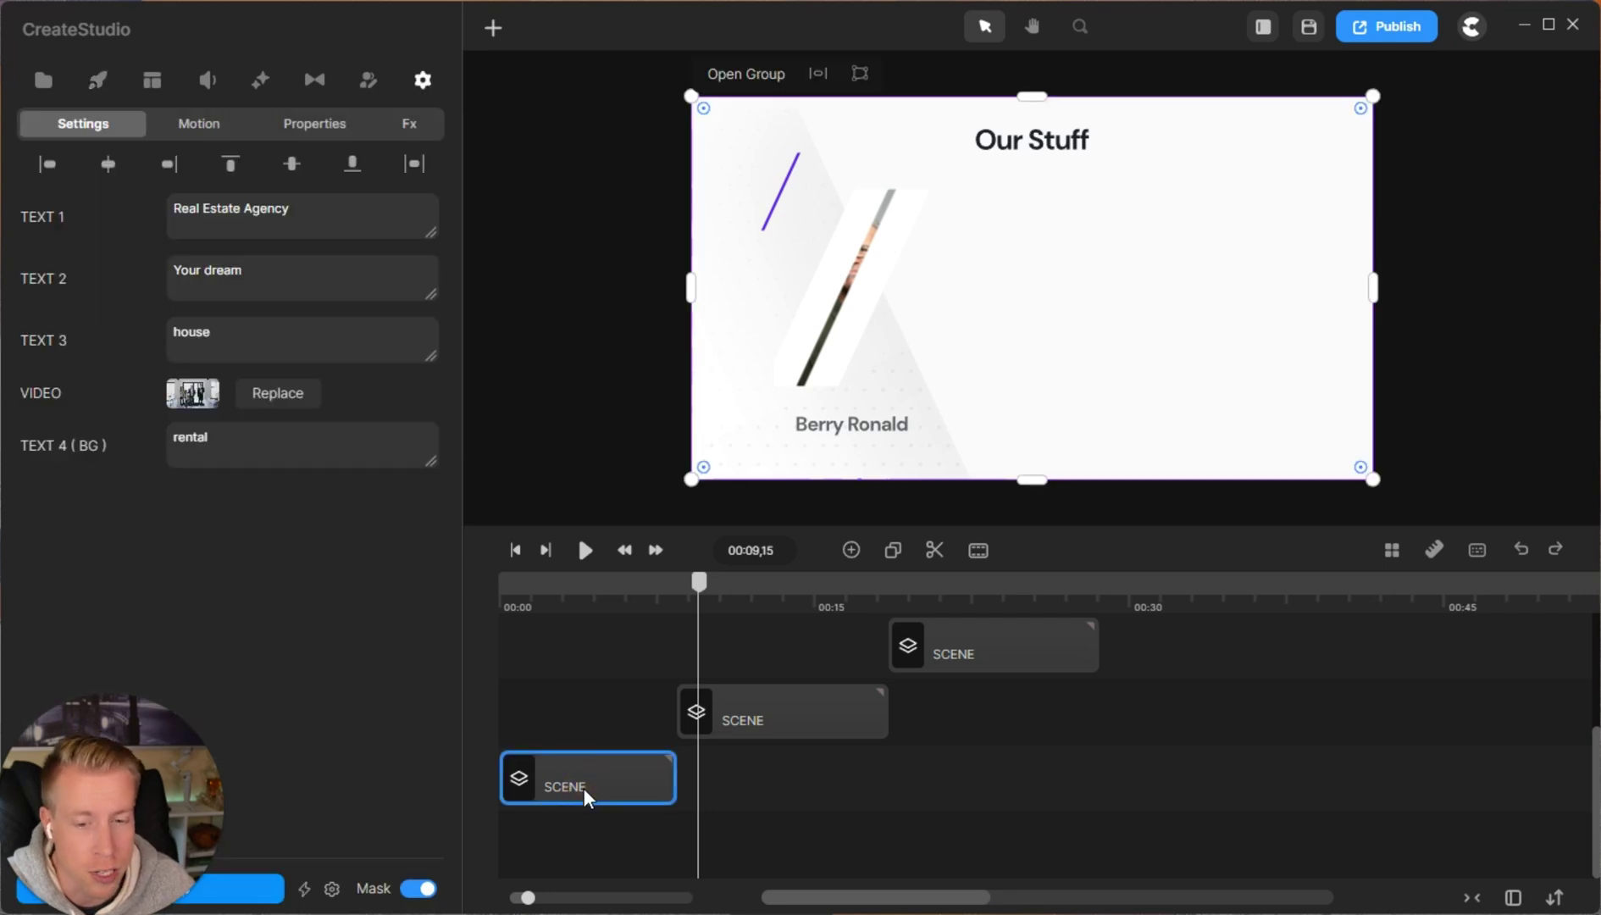
Shorten the first scene clip and slide the Our Stuff and CEO clips up behind it
left_click(659, 773)
left_click_drag(735, 704, 689, 711)
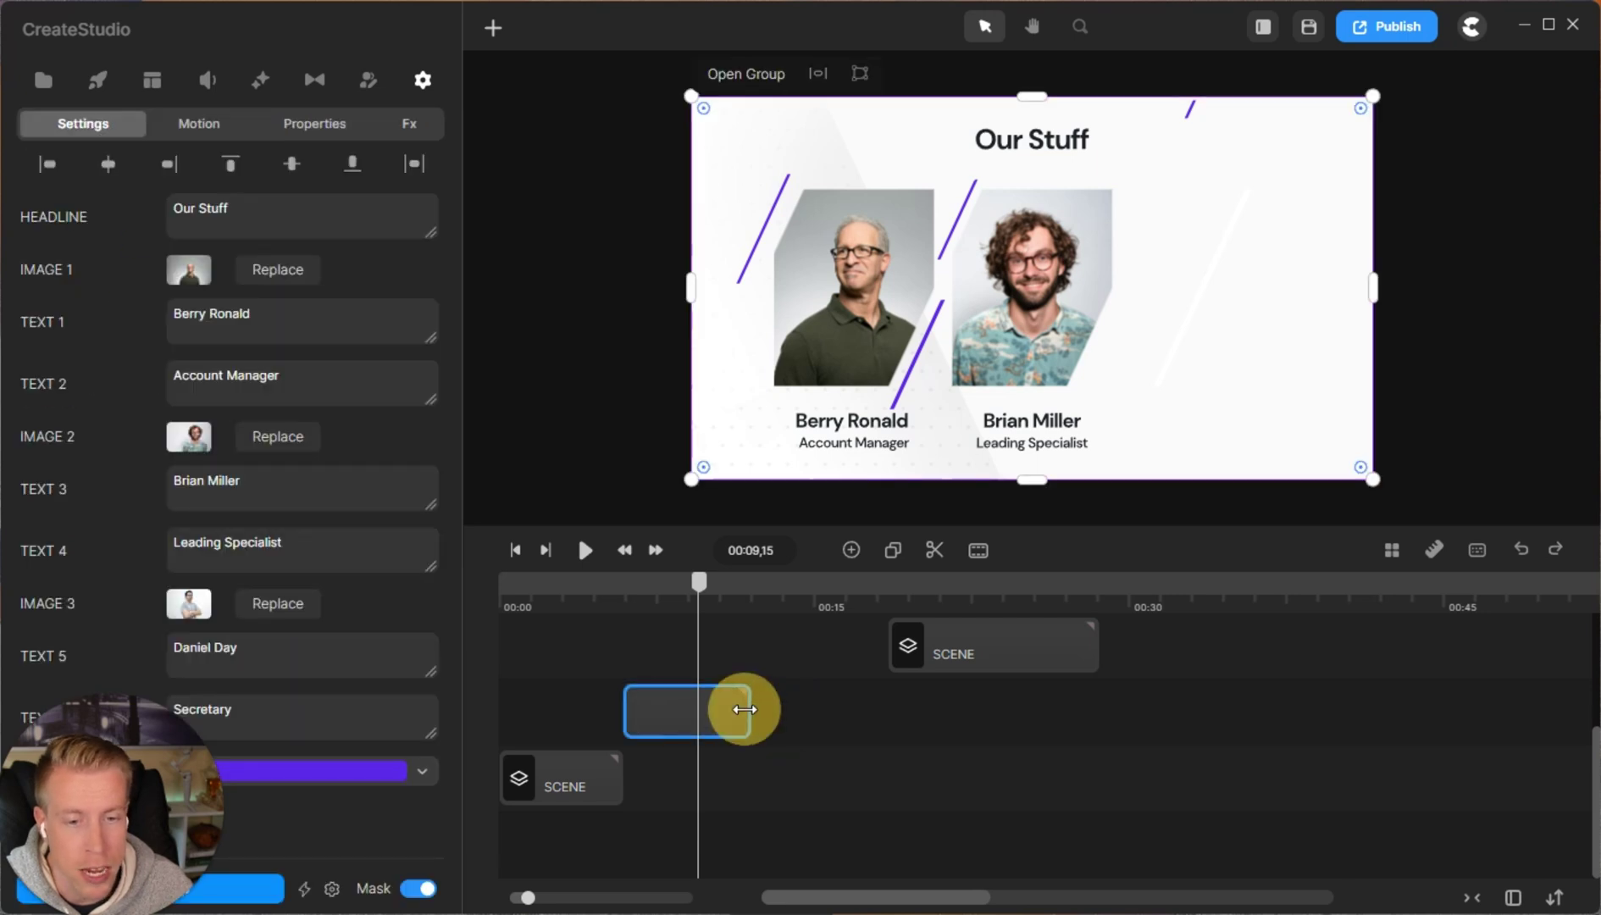
left_click(955, 660)
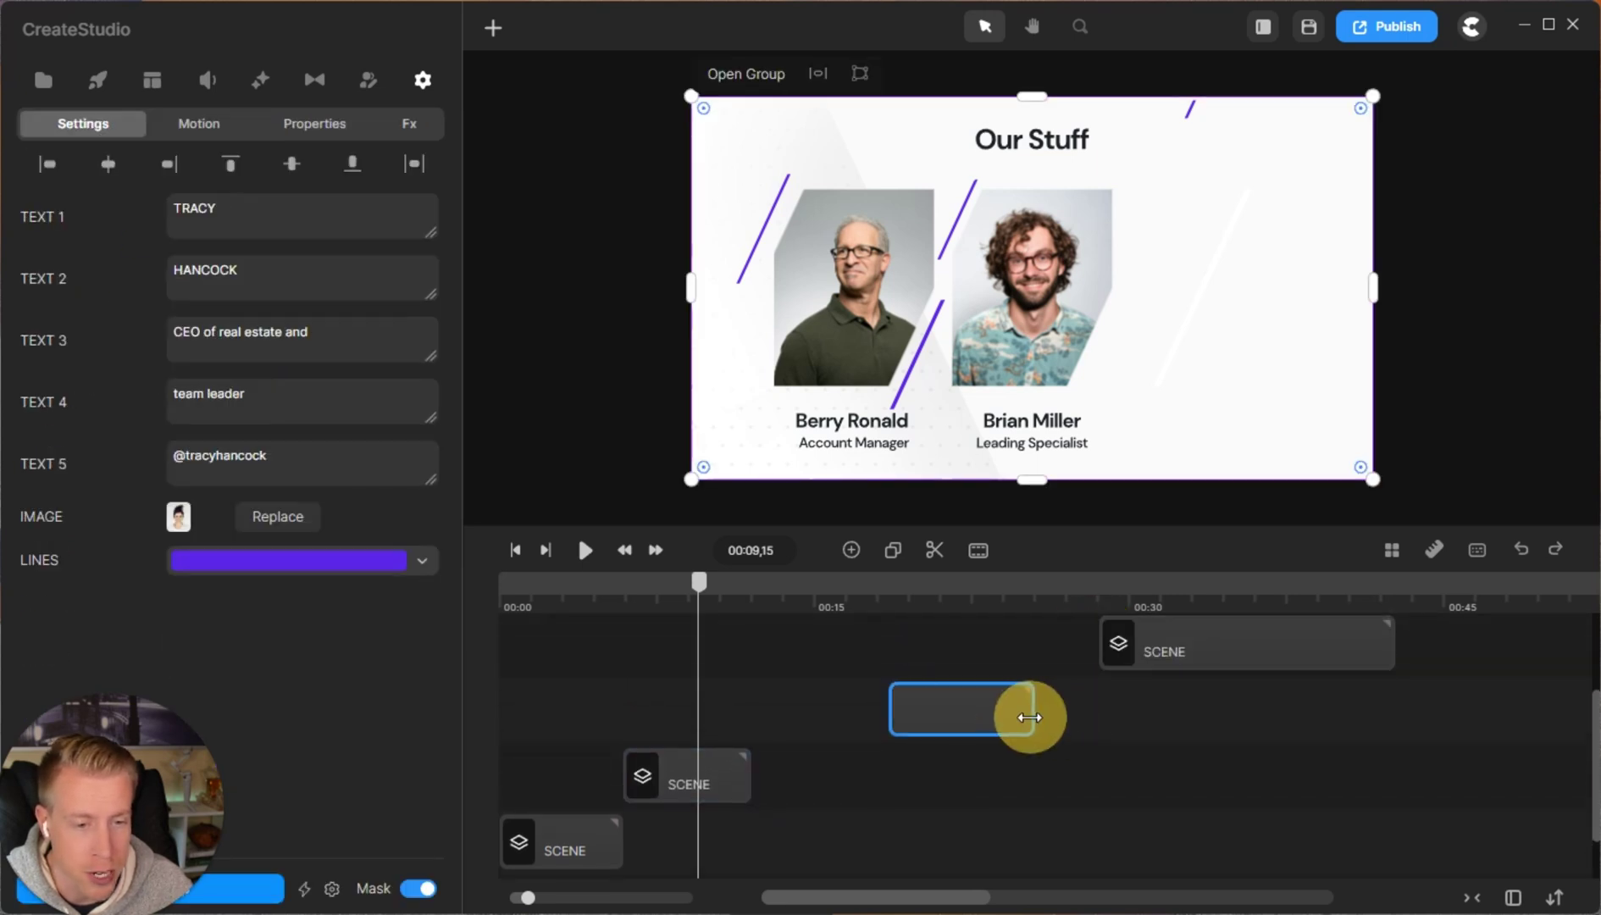
left_click_drag(965, 707, 821, 711)
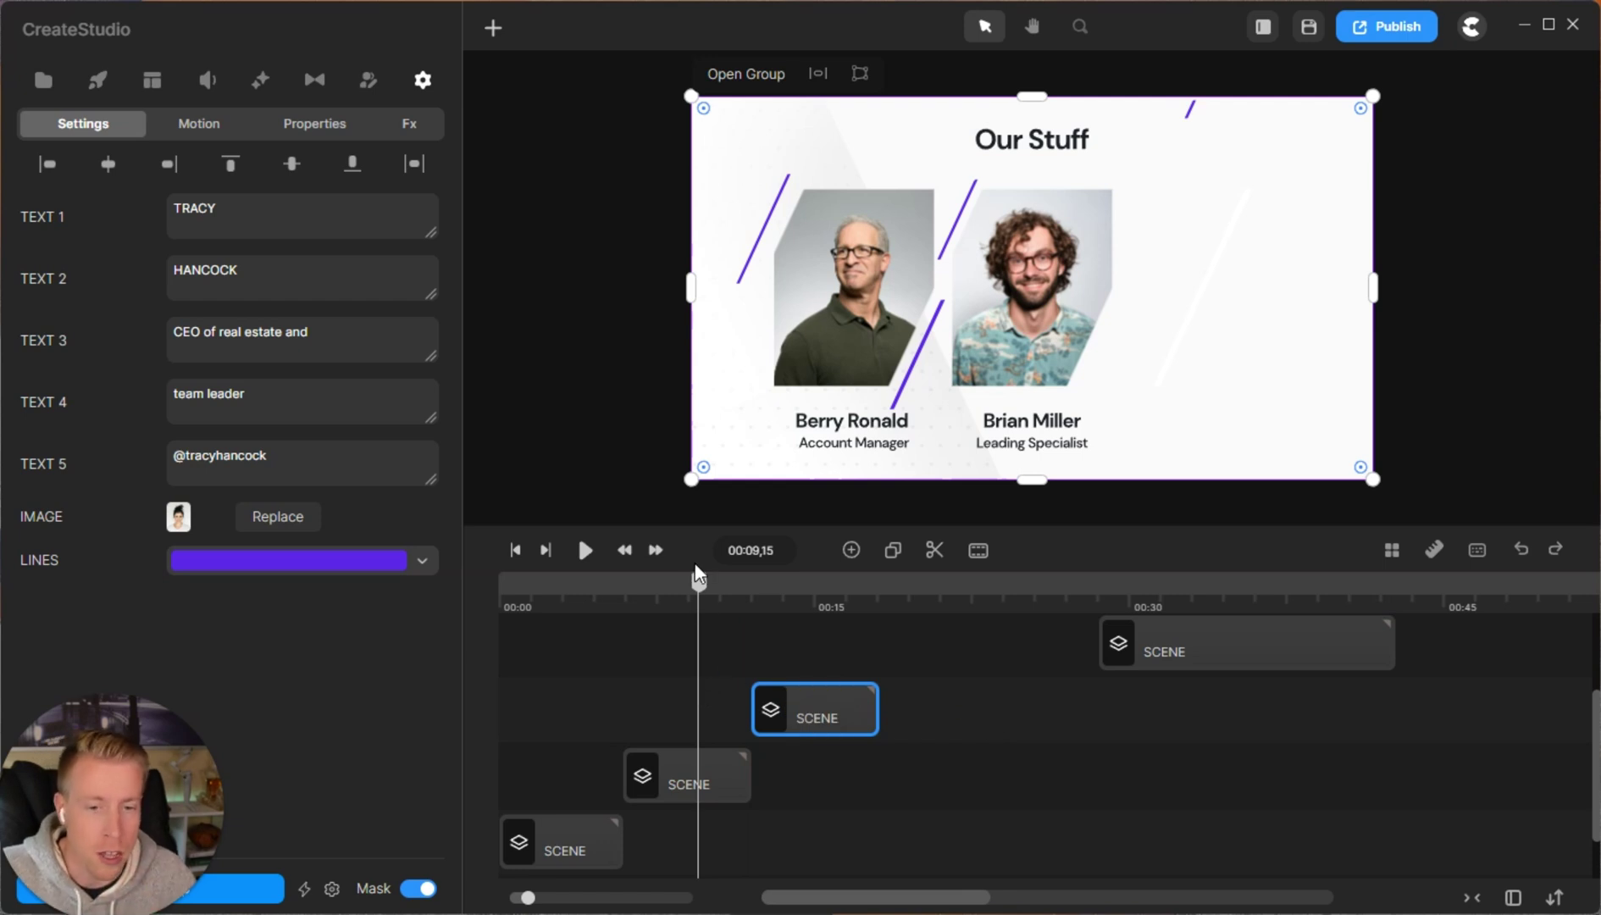
Rewind to 00:00 and replay the opening of the video
left_click_drag(696, 585, 500, 585)
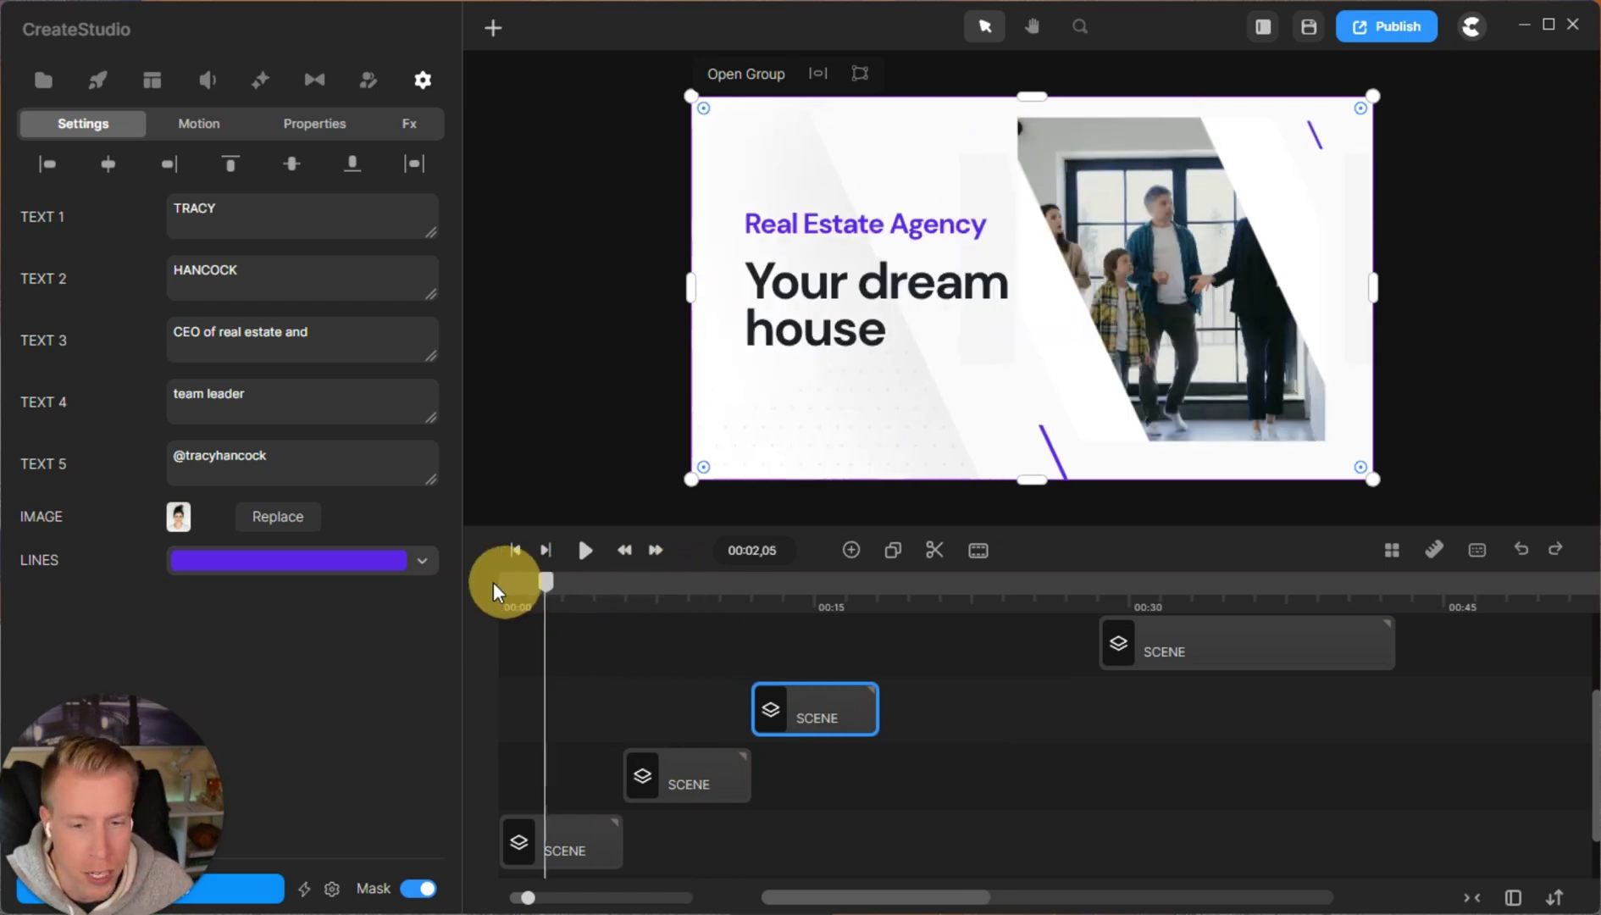
left_click(591, 559)
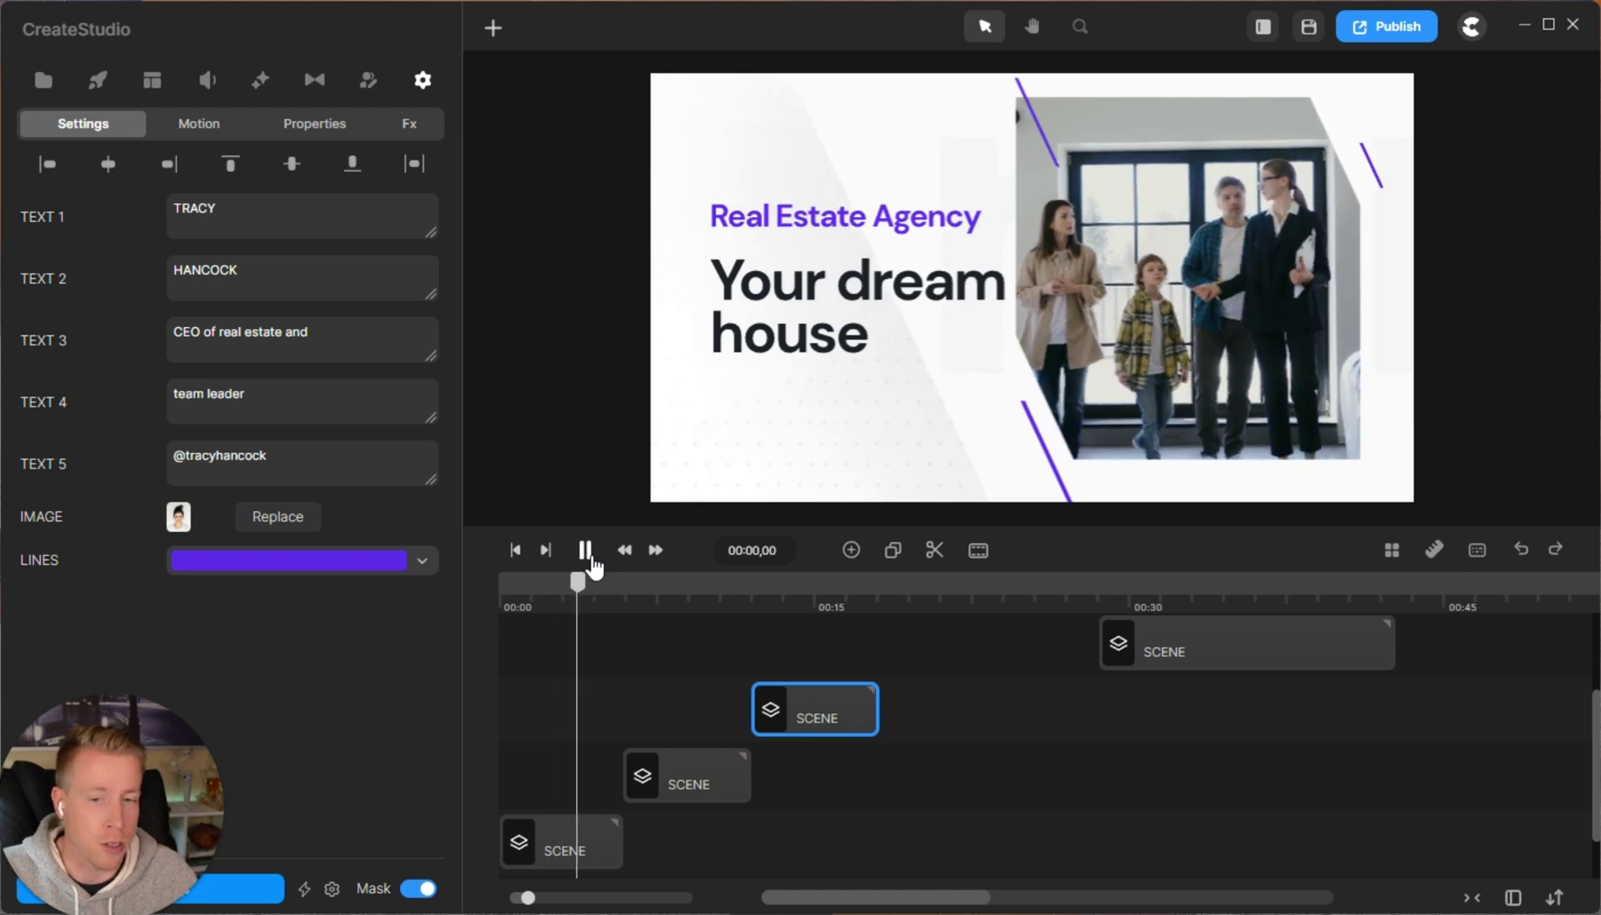
left_click(591, 561)
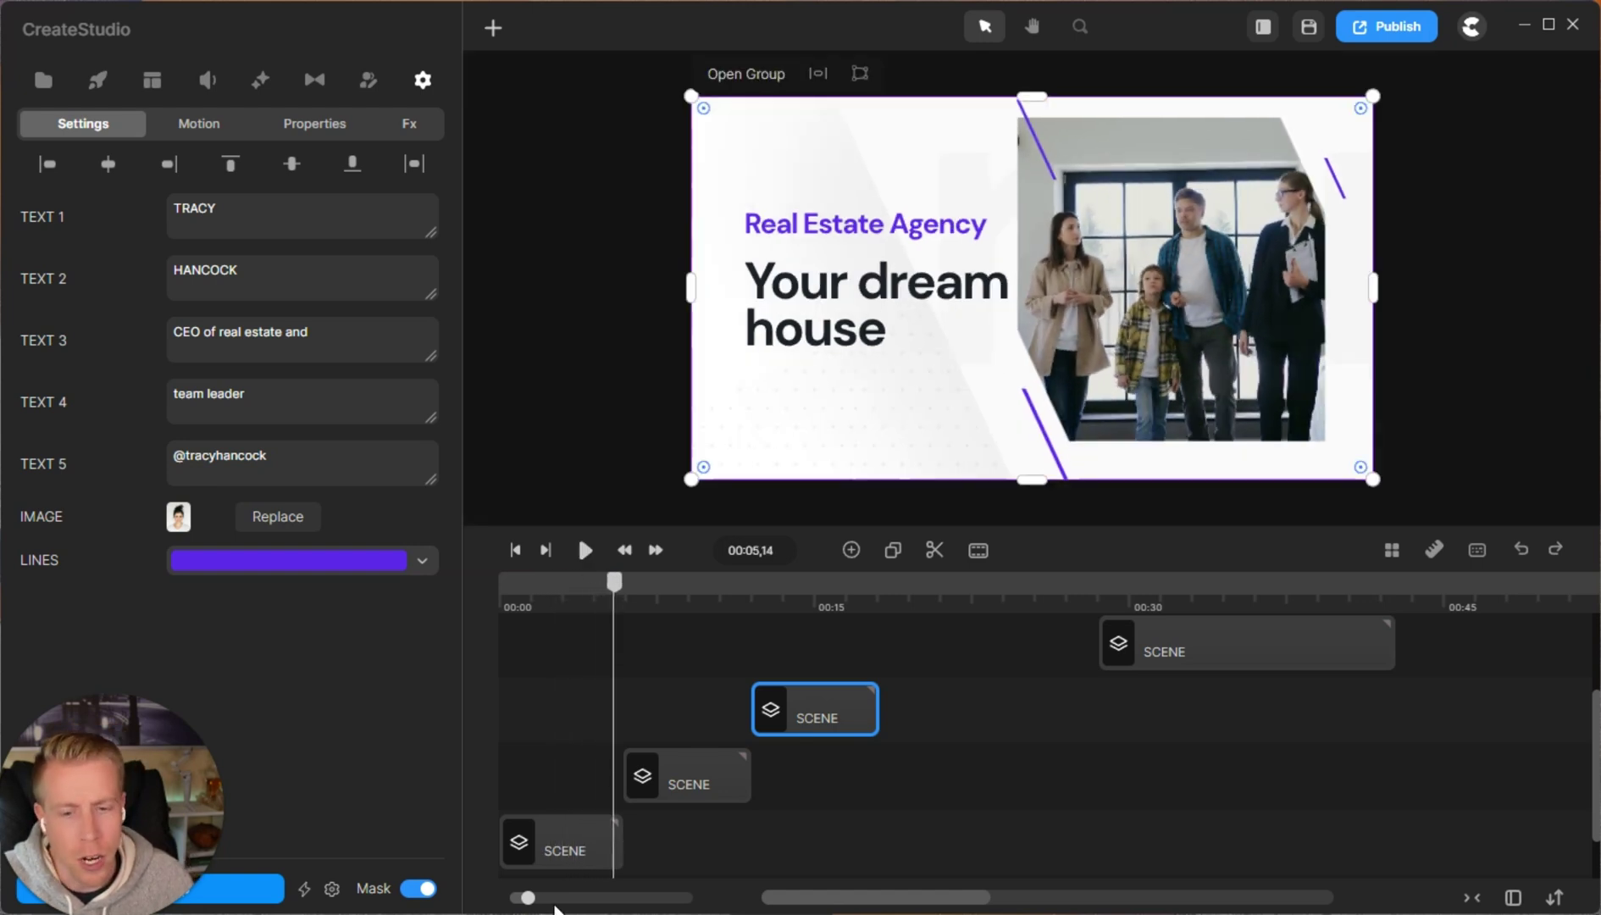
Move a later scene earlier and shorten Contact Our Agent to start near 00:27
left_click(575, 851)
scroll(575, 850, "down", 1)
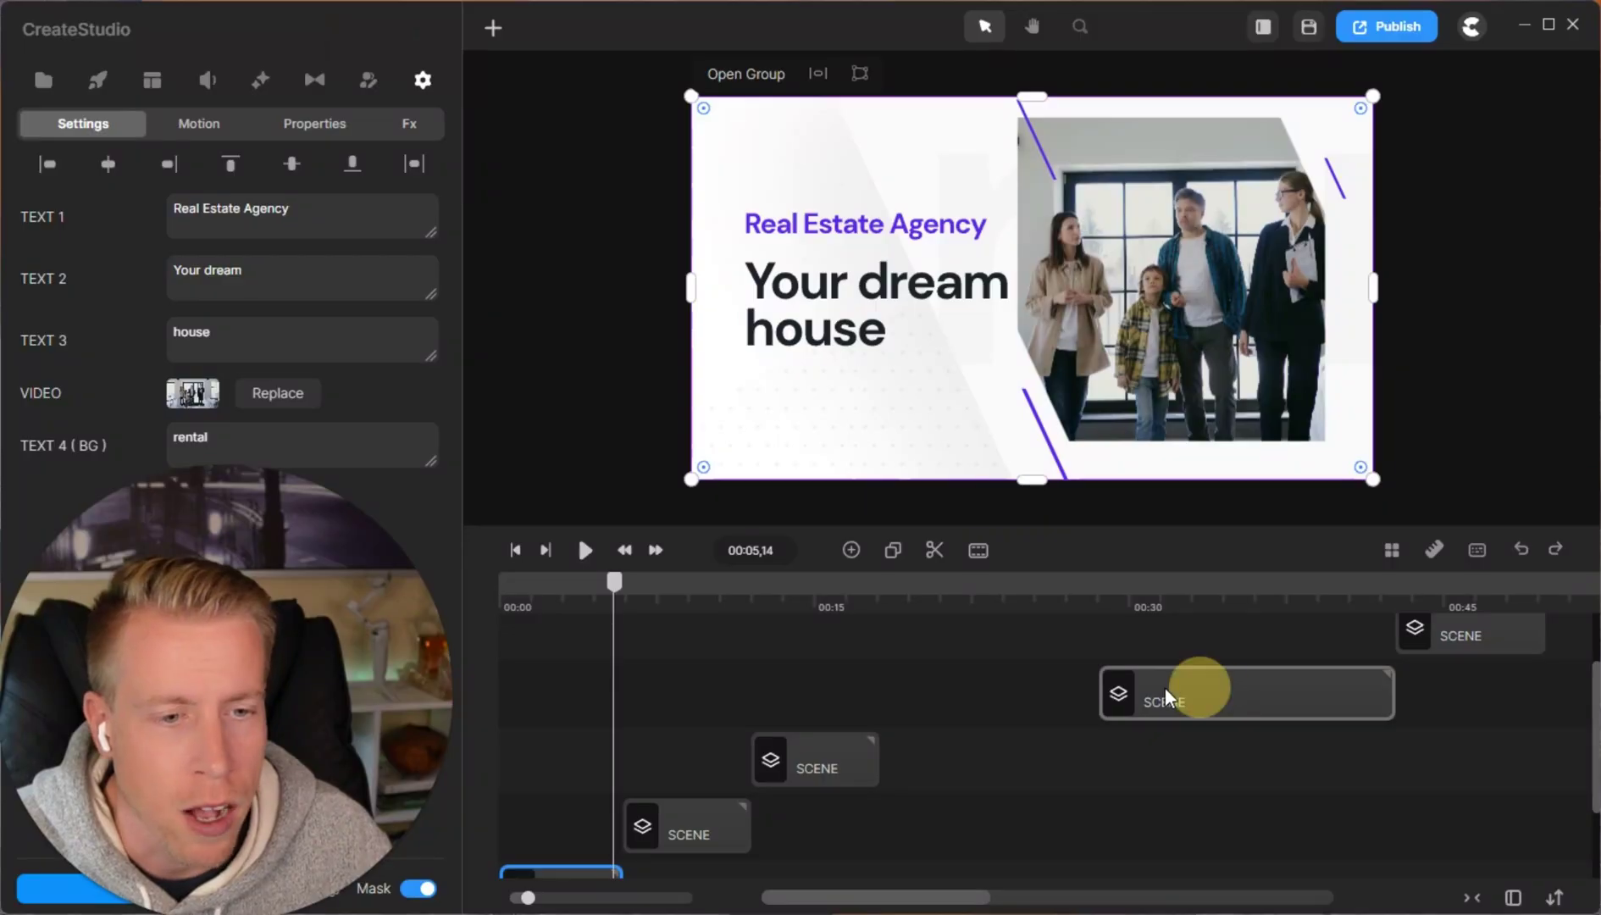
left_click_drag(1186, 687, 1005, 694)
left_click_drag(1457, 634, 1117, 647)
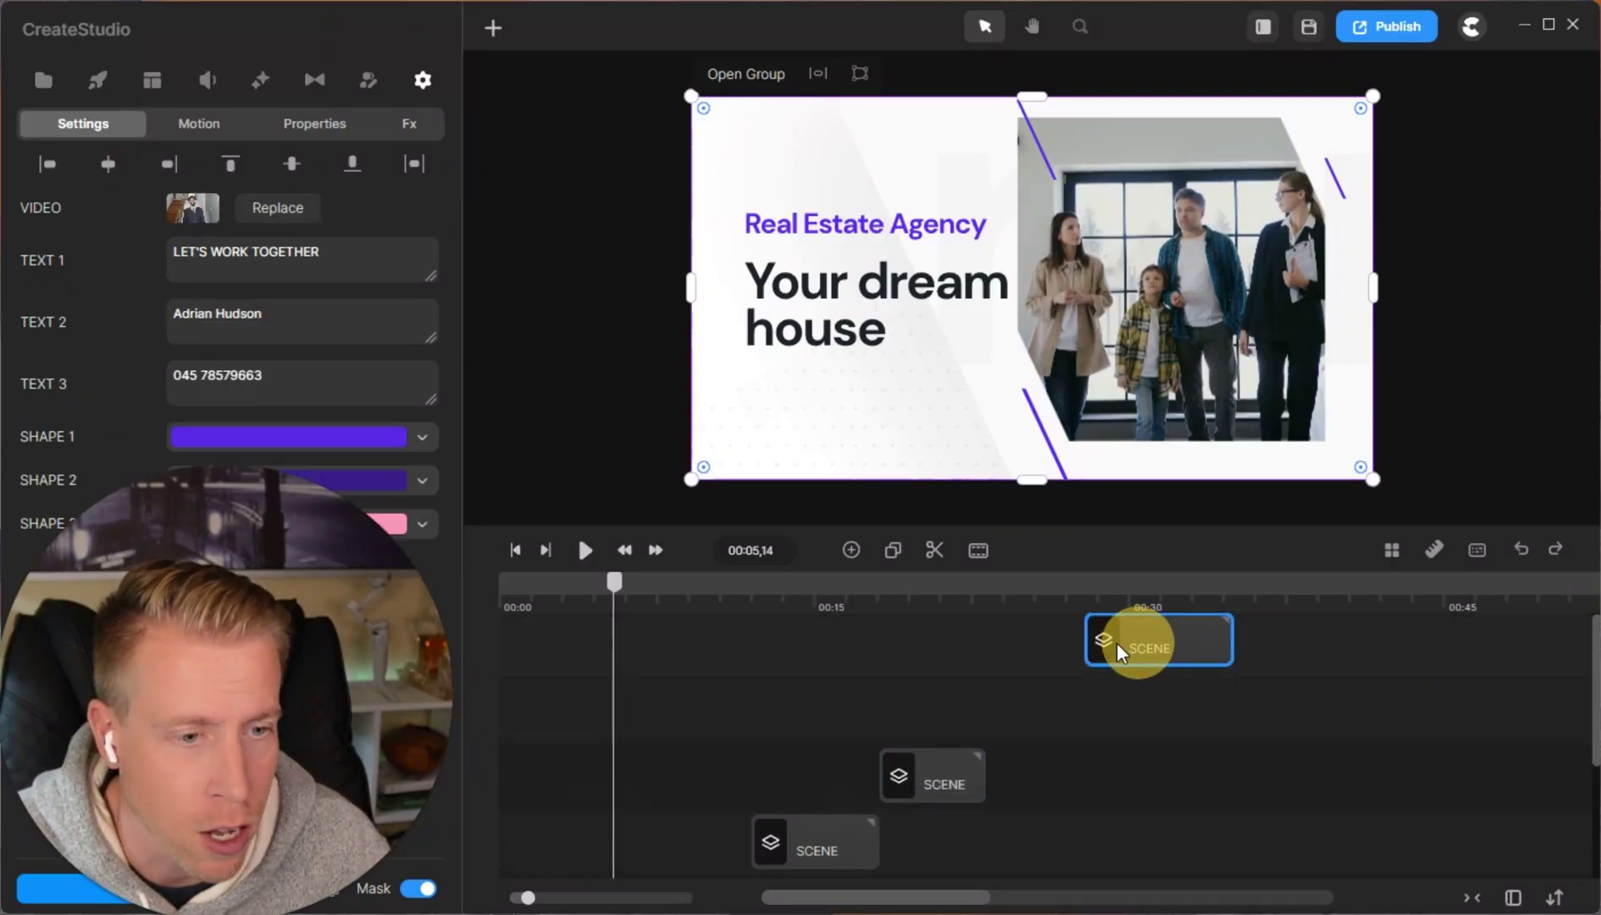
left_click_drag(1036, 726, 1038, 728)
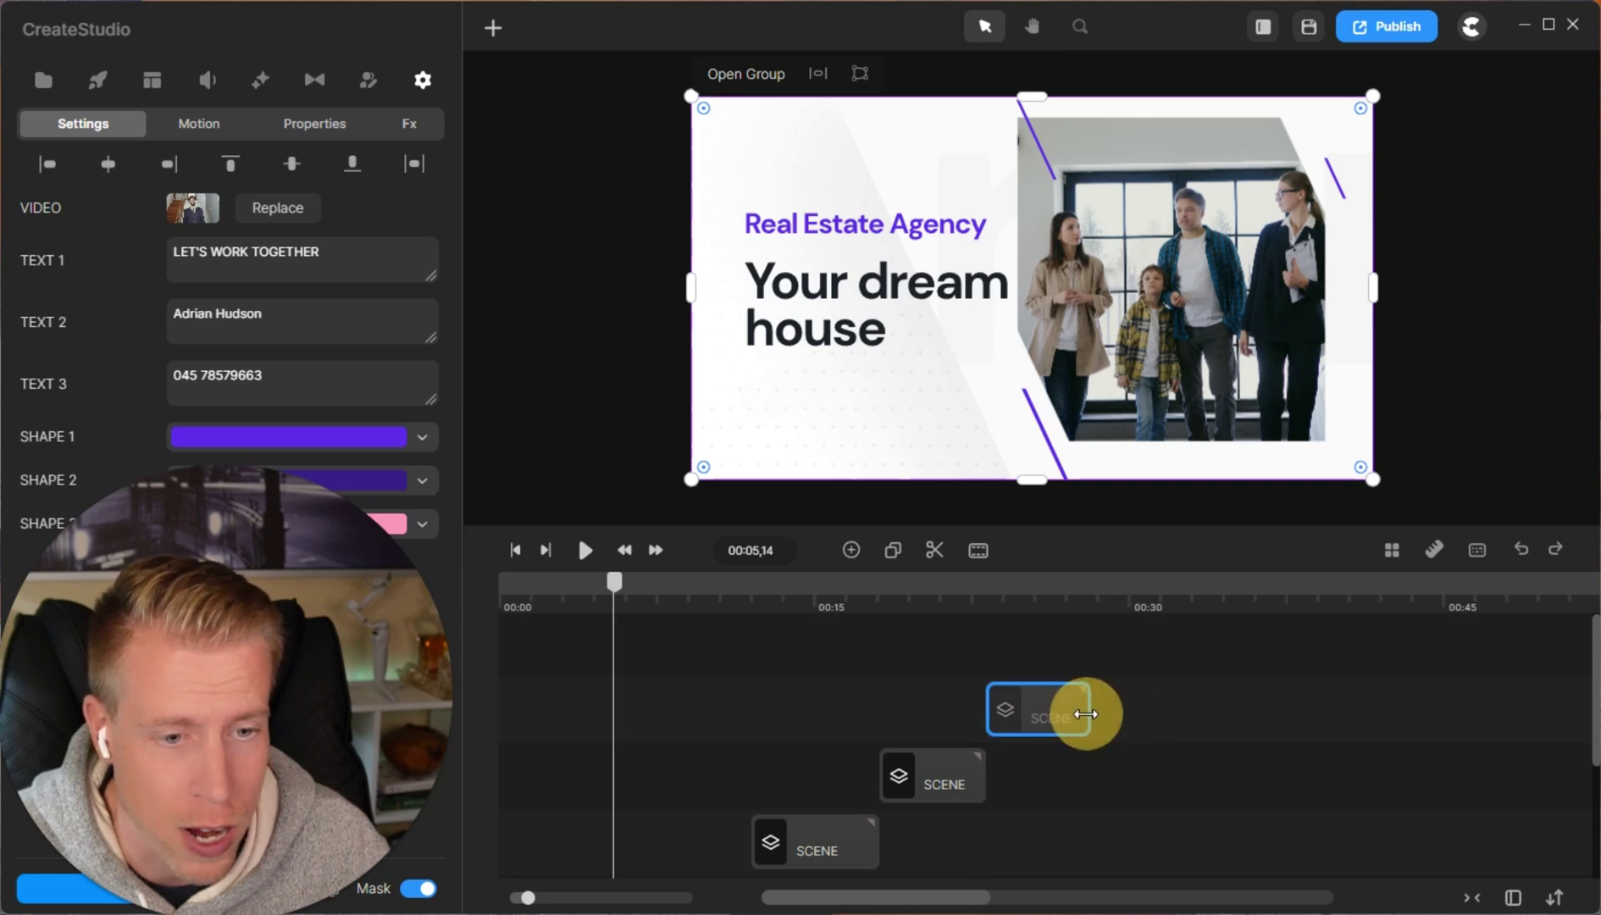
scroll(847, 762, "down", 3)
Trim the first and next scene clips and snap a clip to the previous one's end
left_click(611, 783)
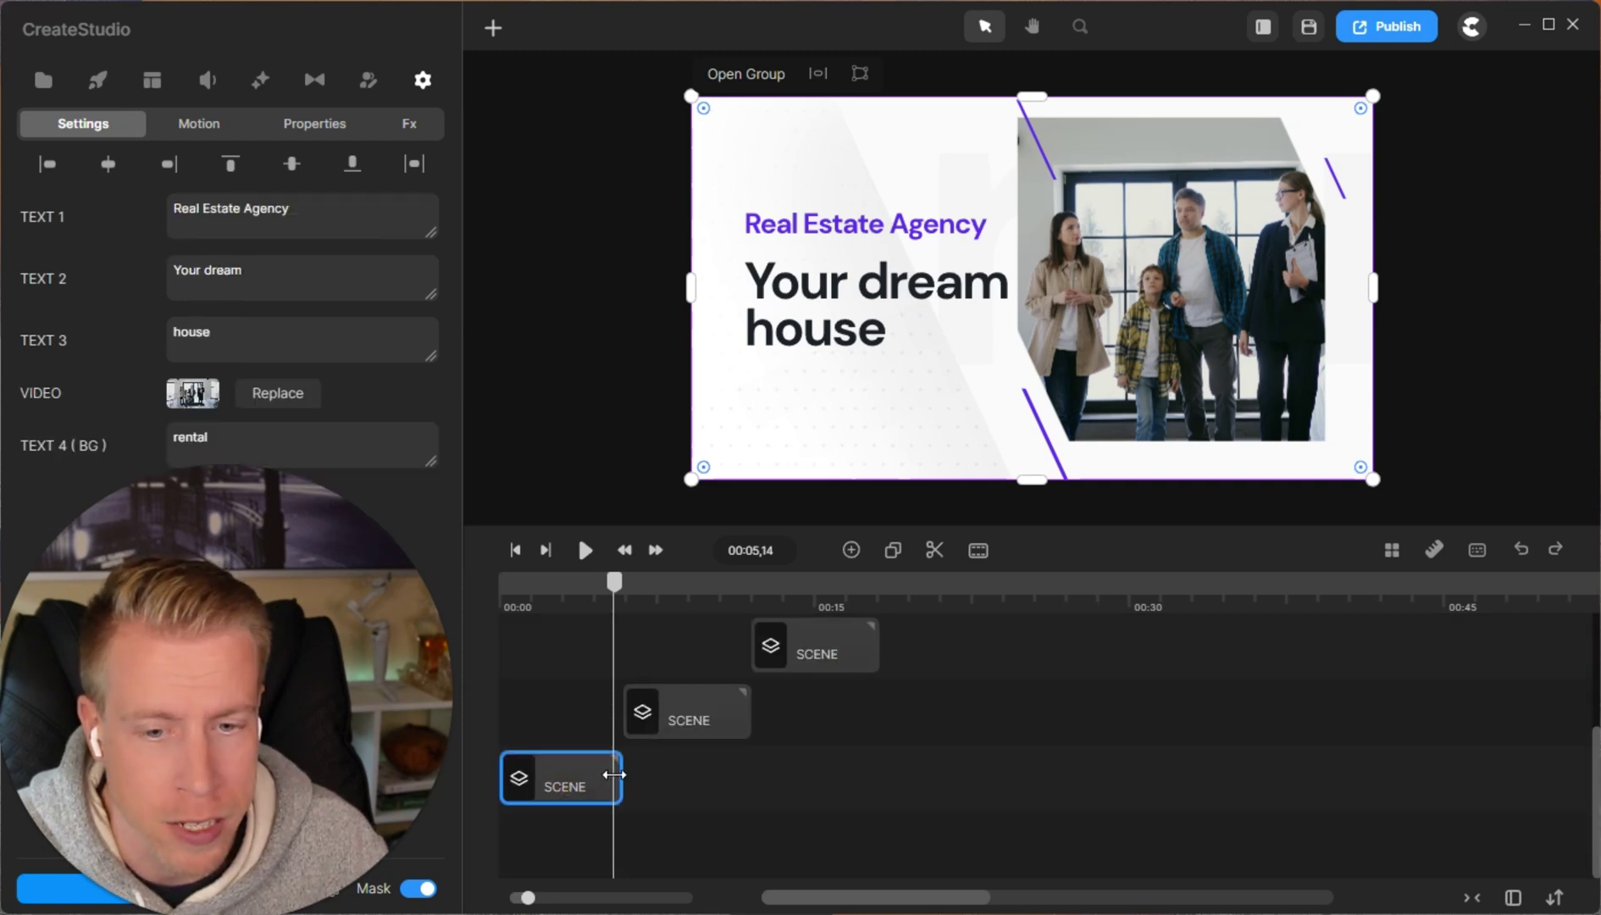
left_click_drag(613, 774, 582, 781)
left_click(703, 742)
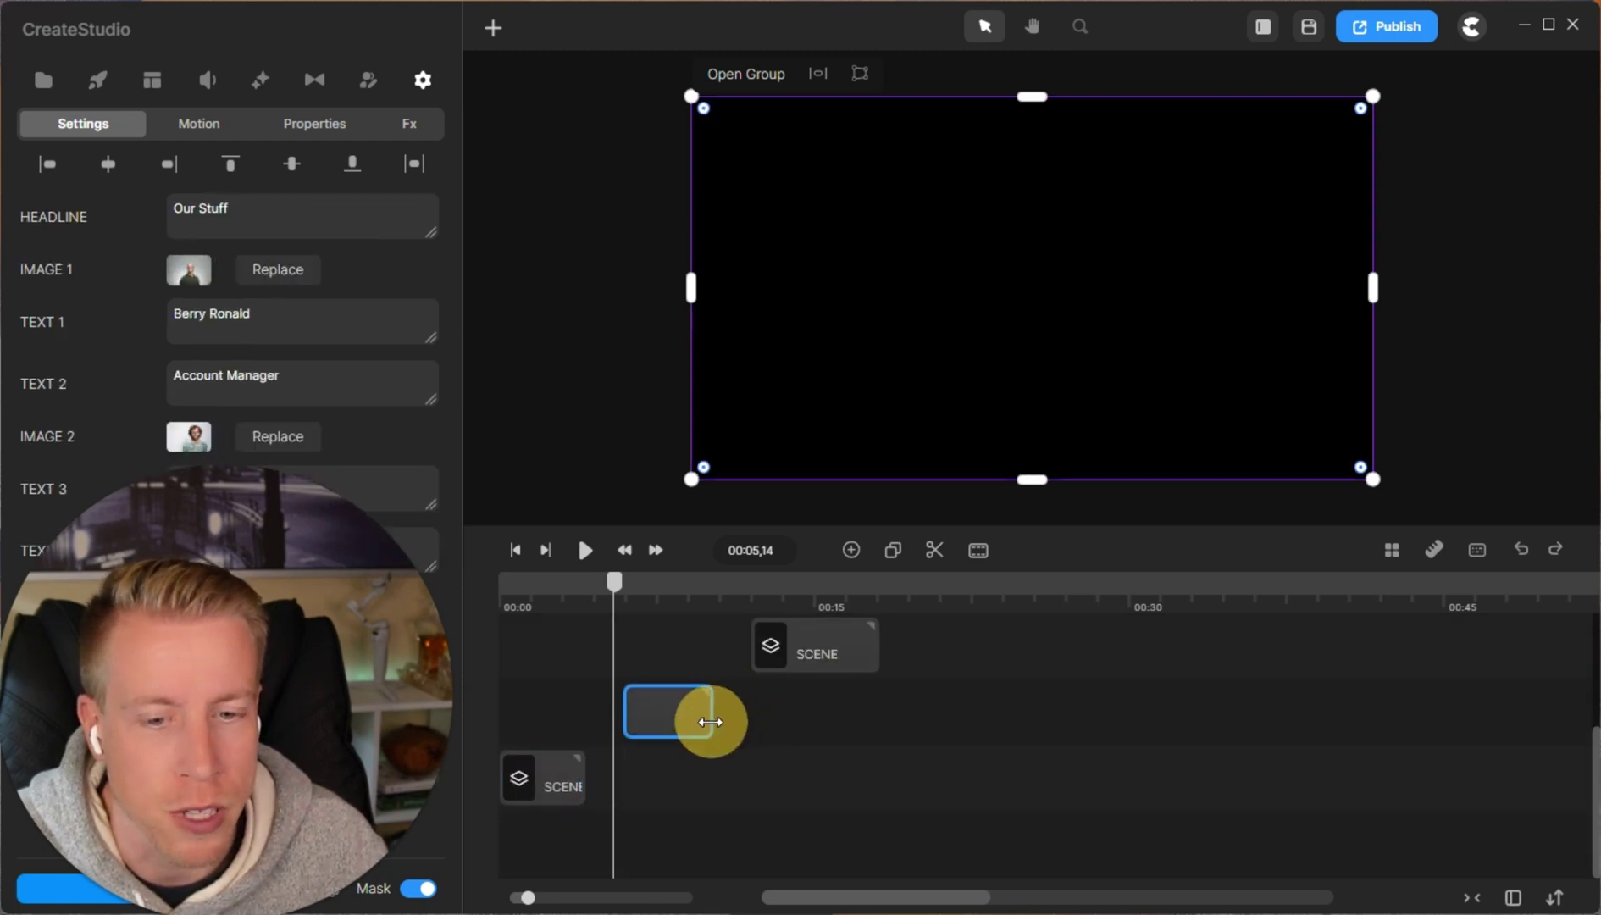
left_click(832, 676)
left_click_drag(872, 637, 848, 640)
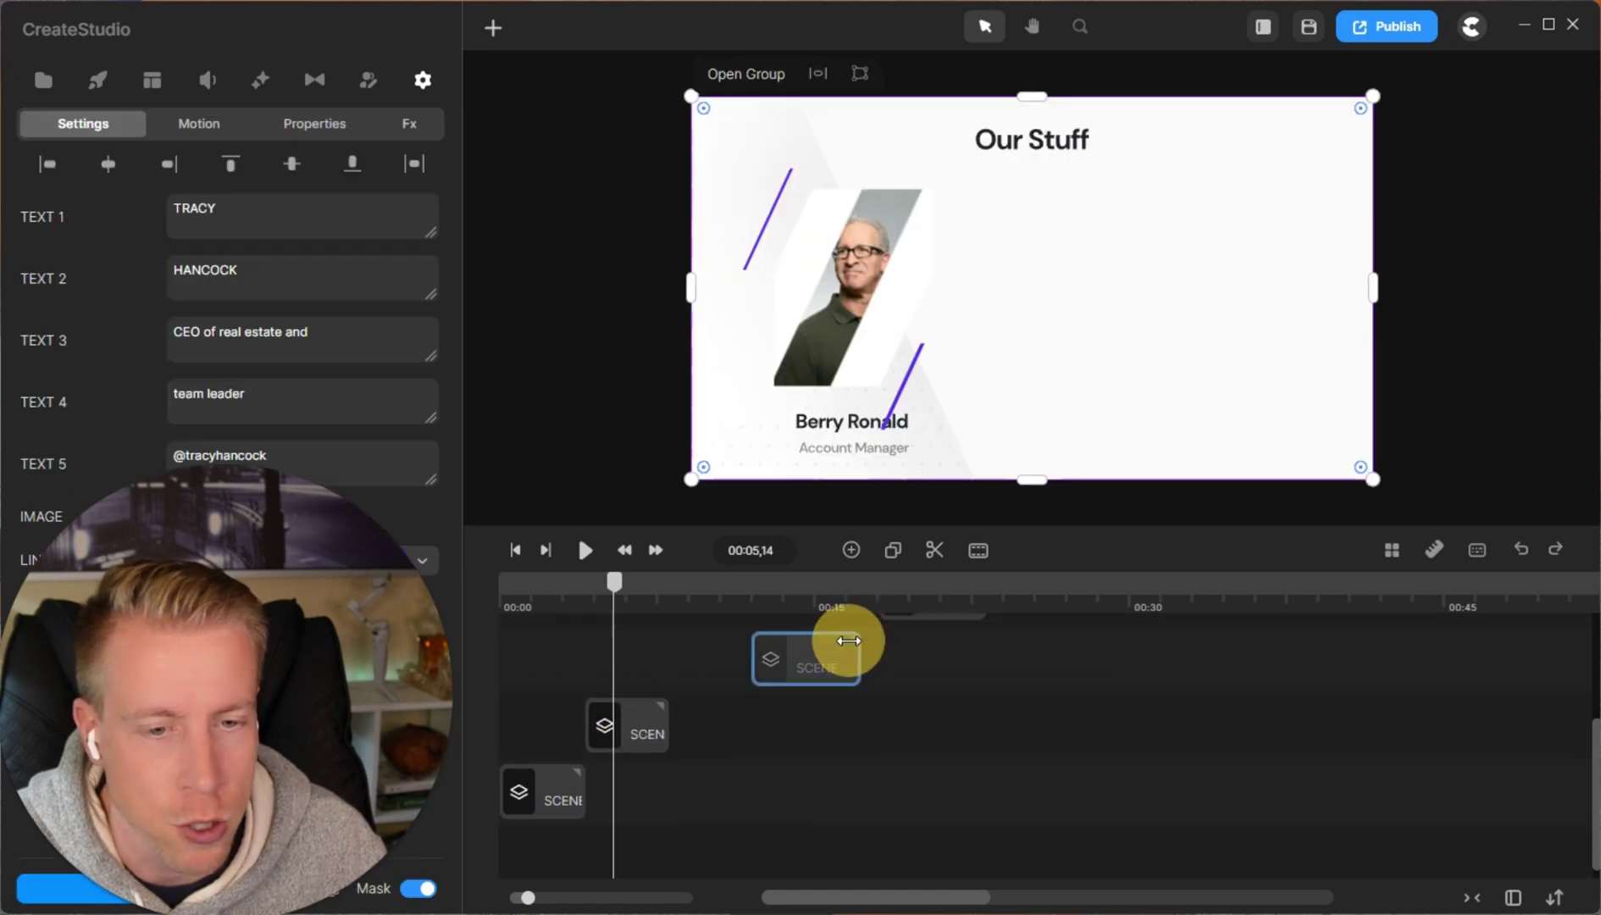
scroll(816, 714, "up", 1)
left_click_drag(766, 720, 732, 719)
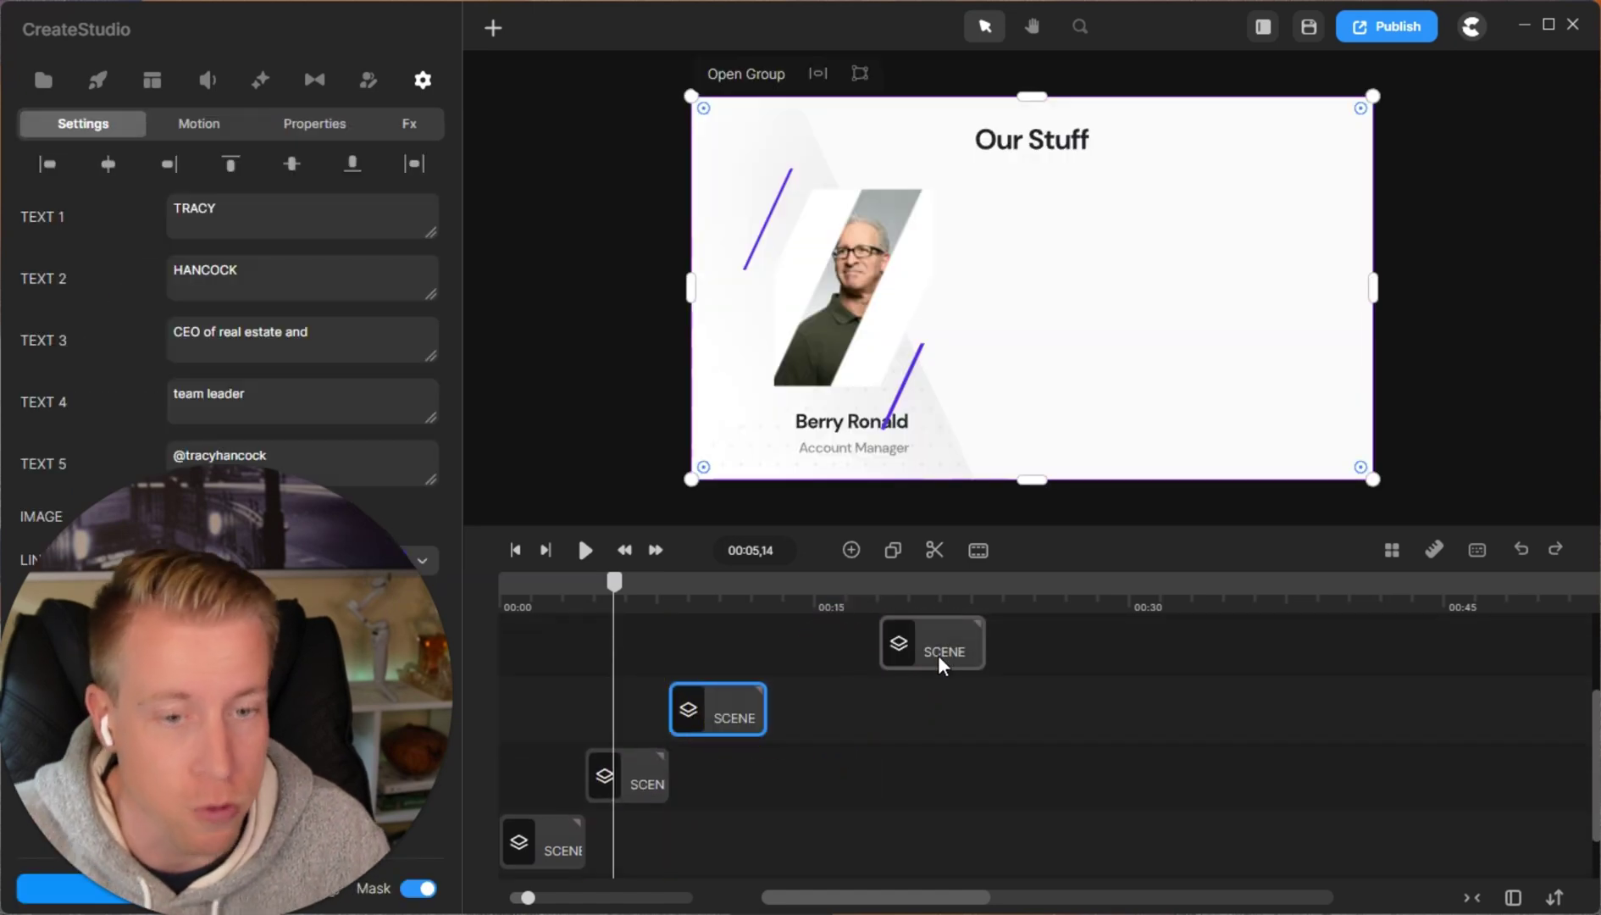
Move the next scene clip earlier and rewind the playhead to 00:00
left_click(972, 641)
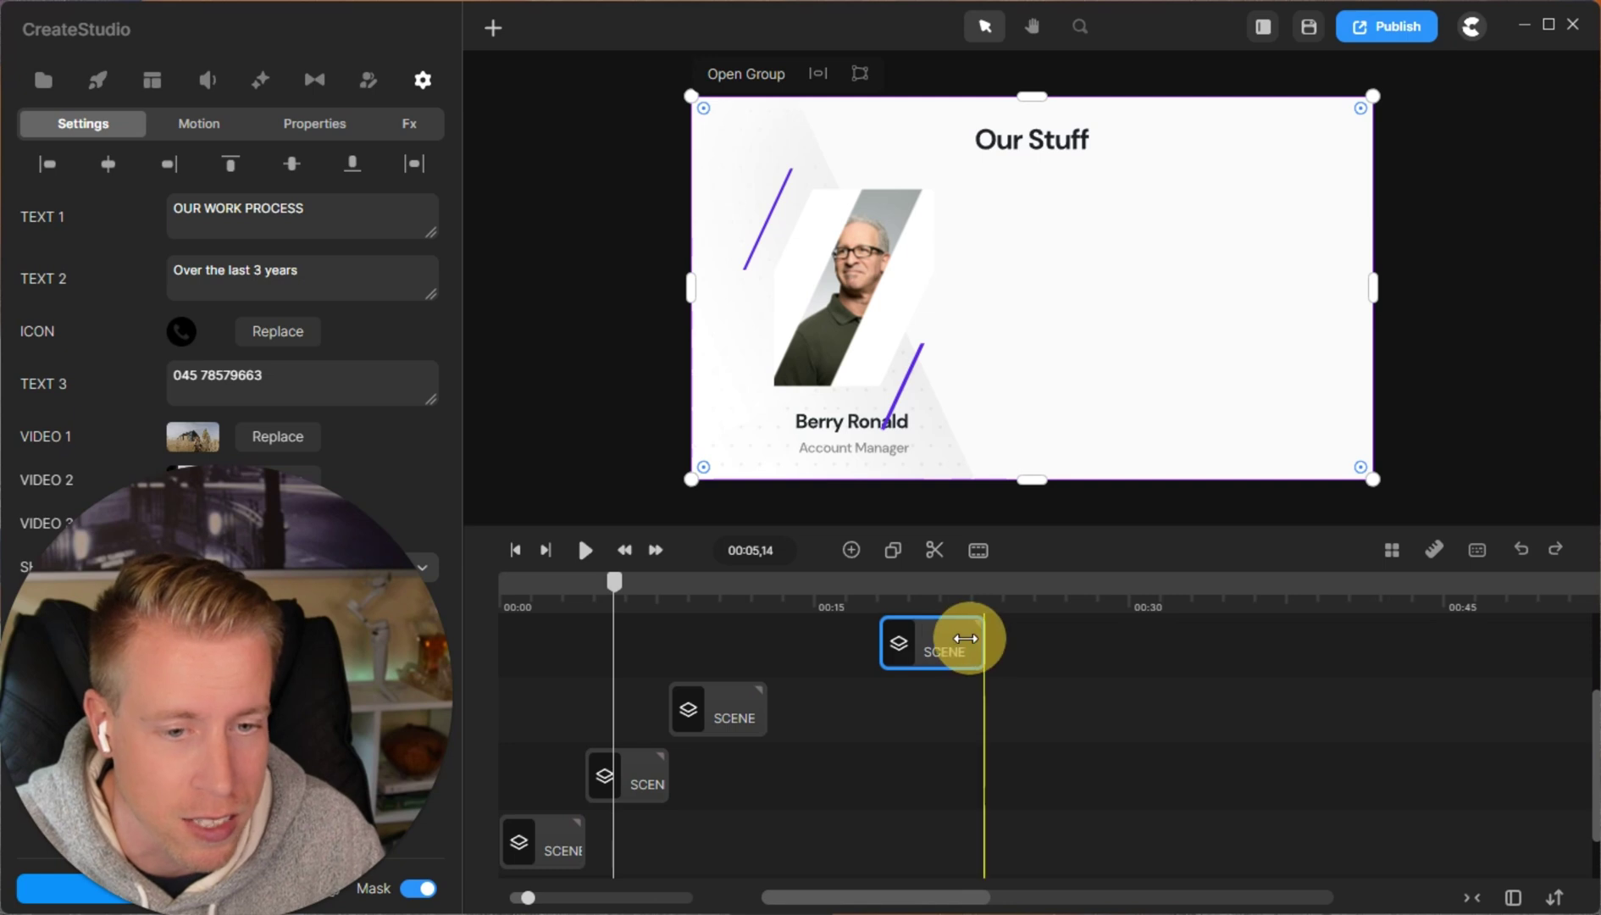
scroll(927, 709, "up", 1)
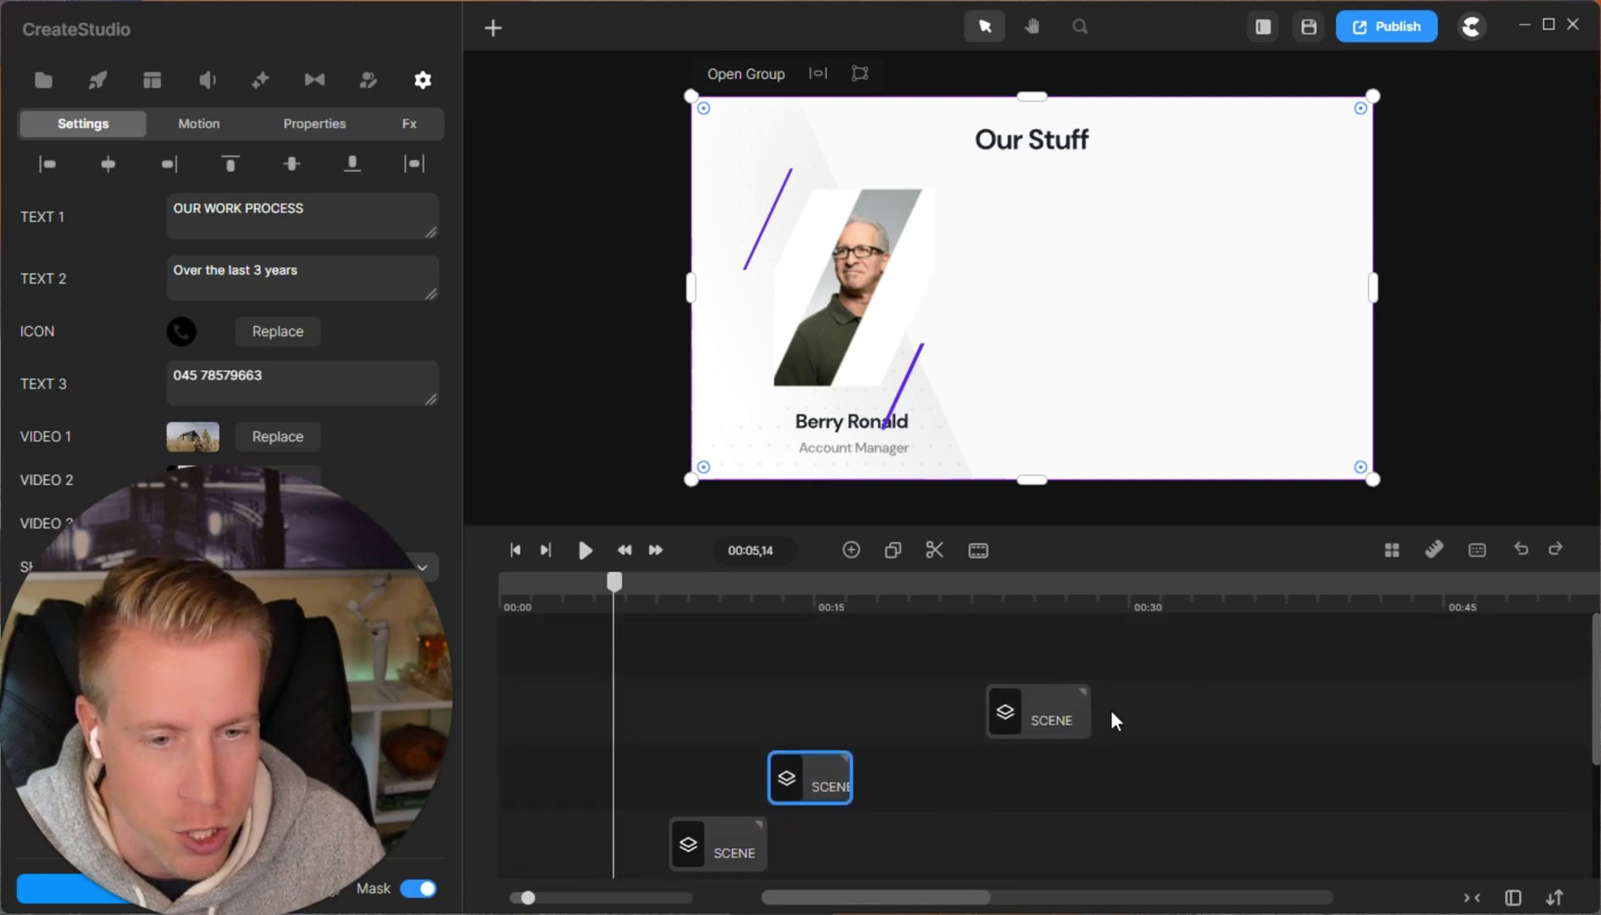
left_click_drag(1040, 718, 923, 710)
scroll(1005, 740, "down", 3)
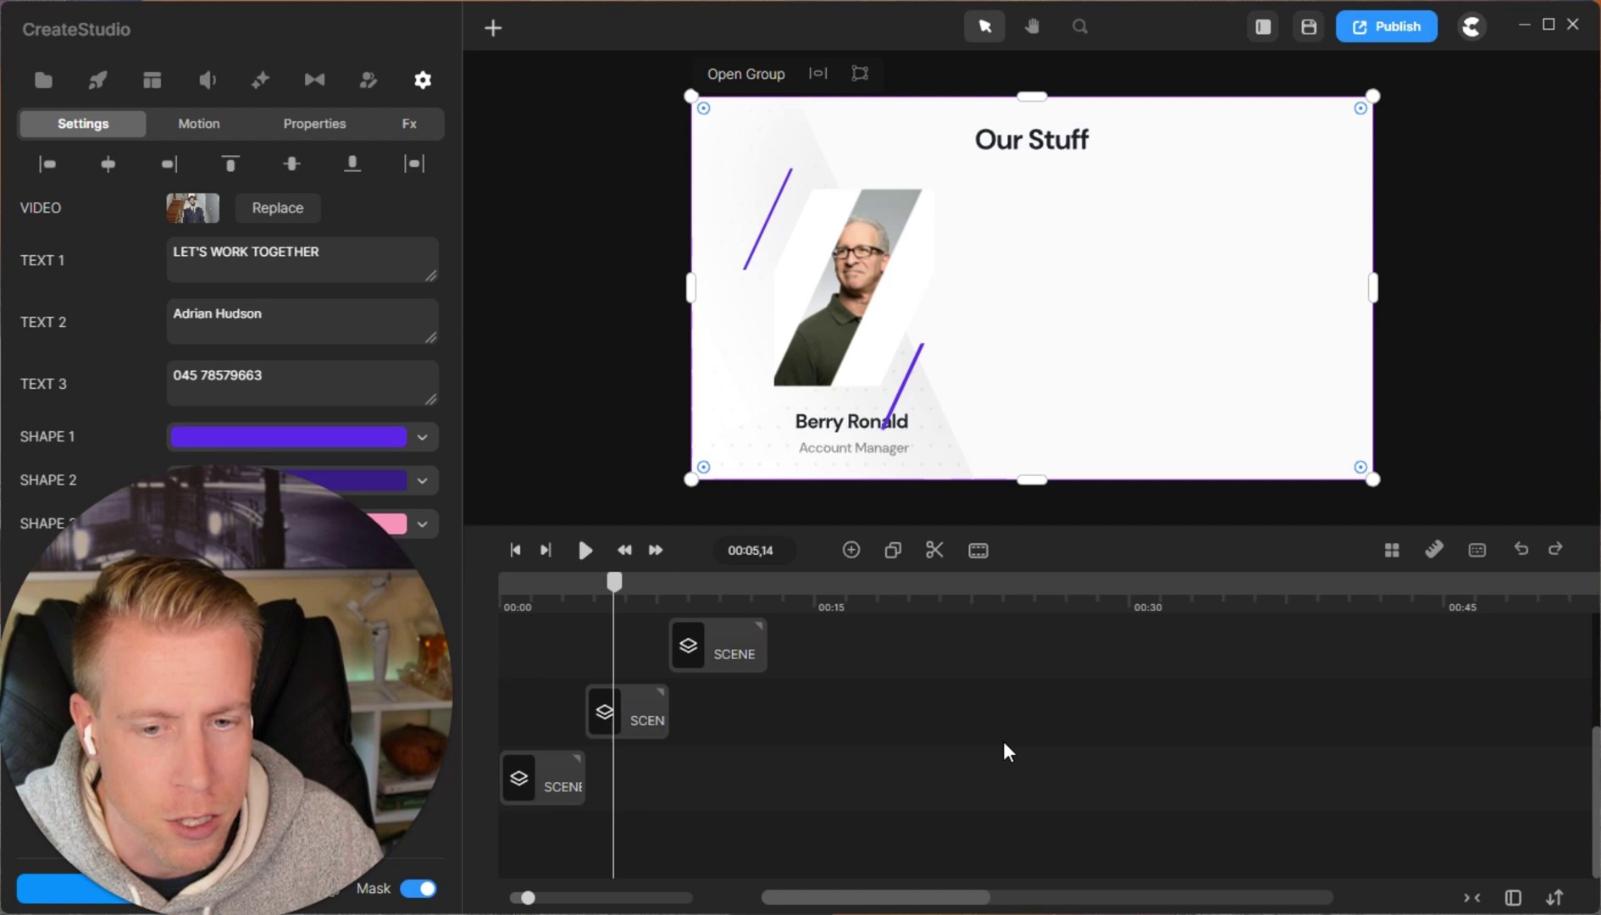
left_click_drag(624, 595, 499, 581)
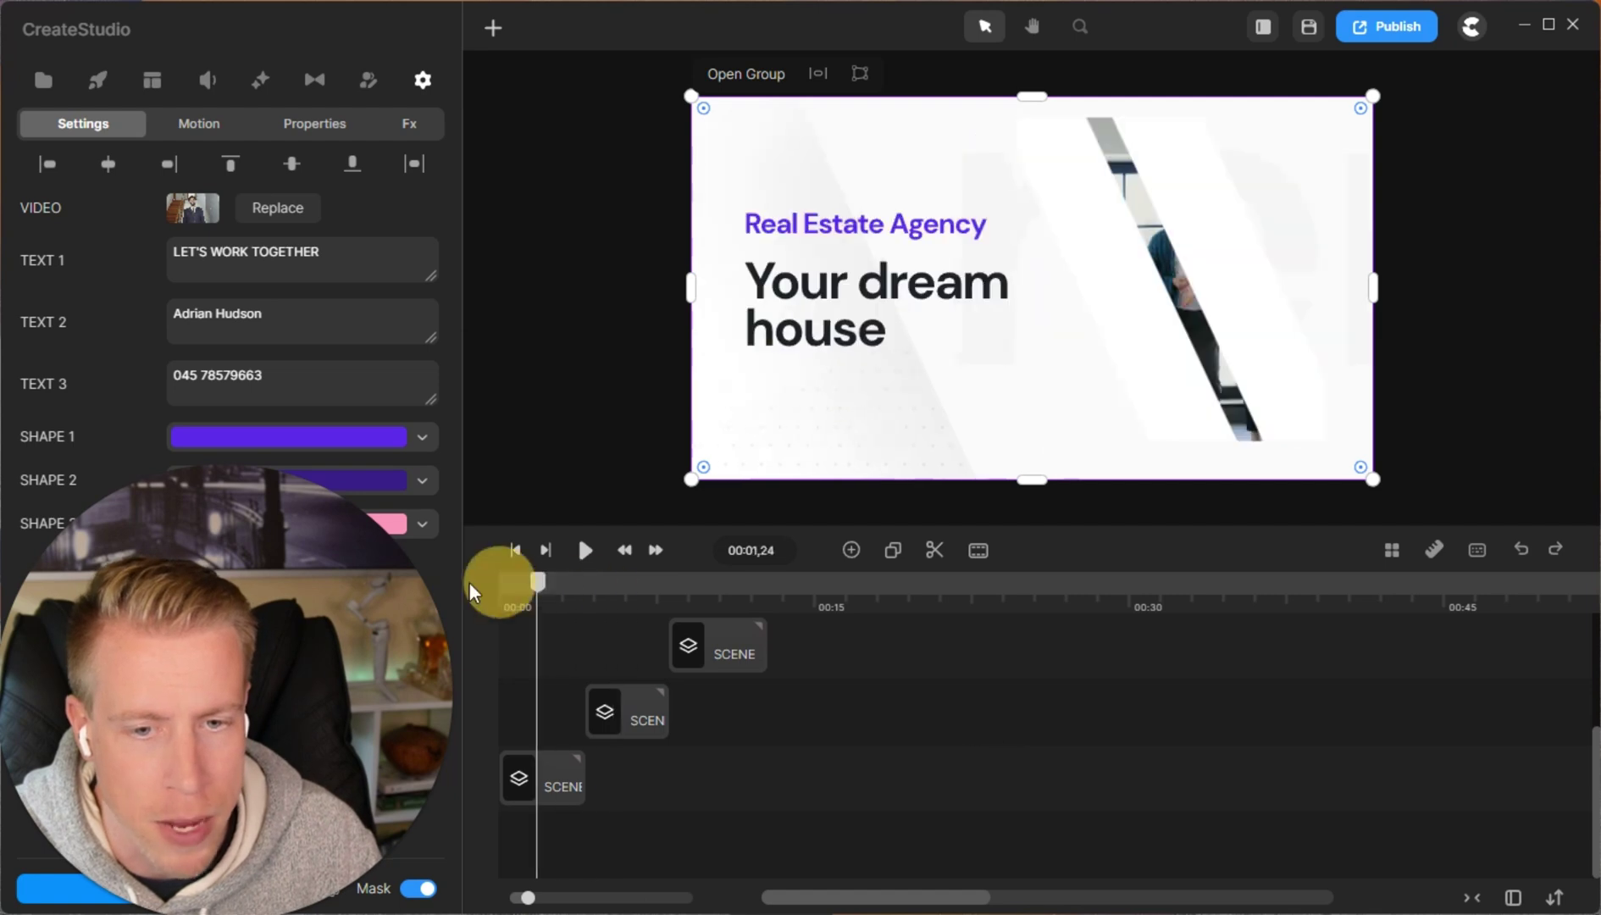
Play the five-scene promo from the start and stop it at about 00:20
left_click(583, 551)
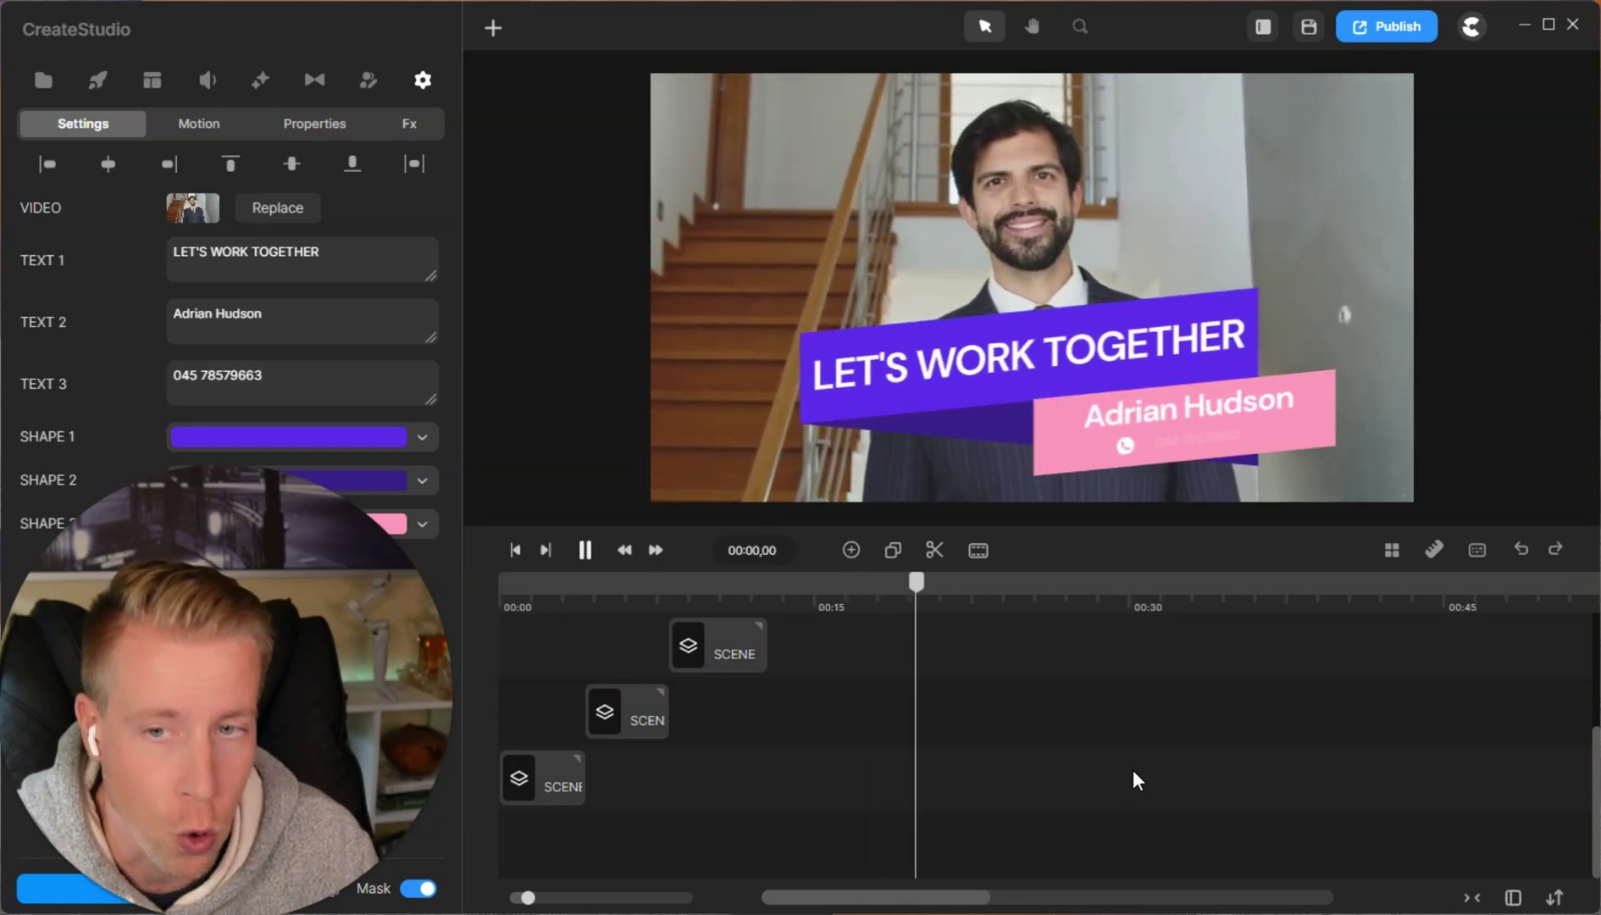
left_click(730, 466)
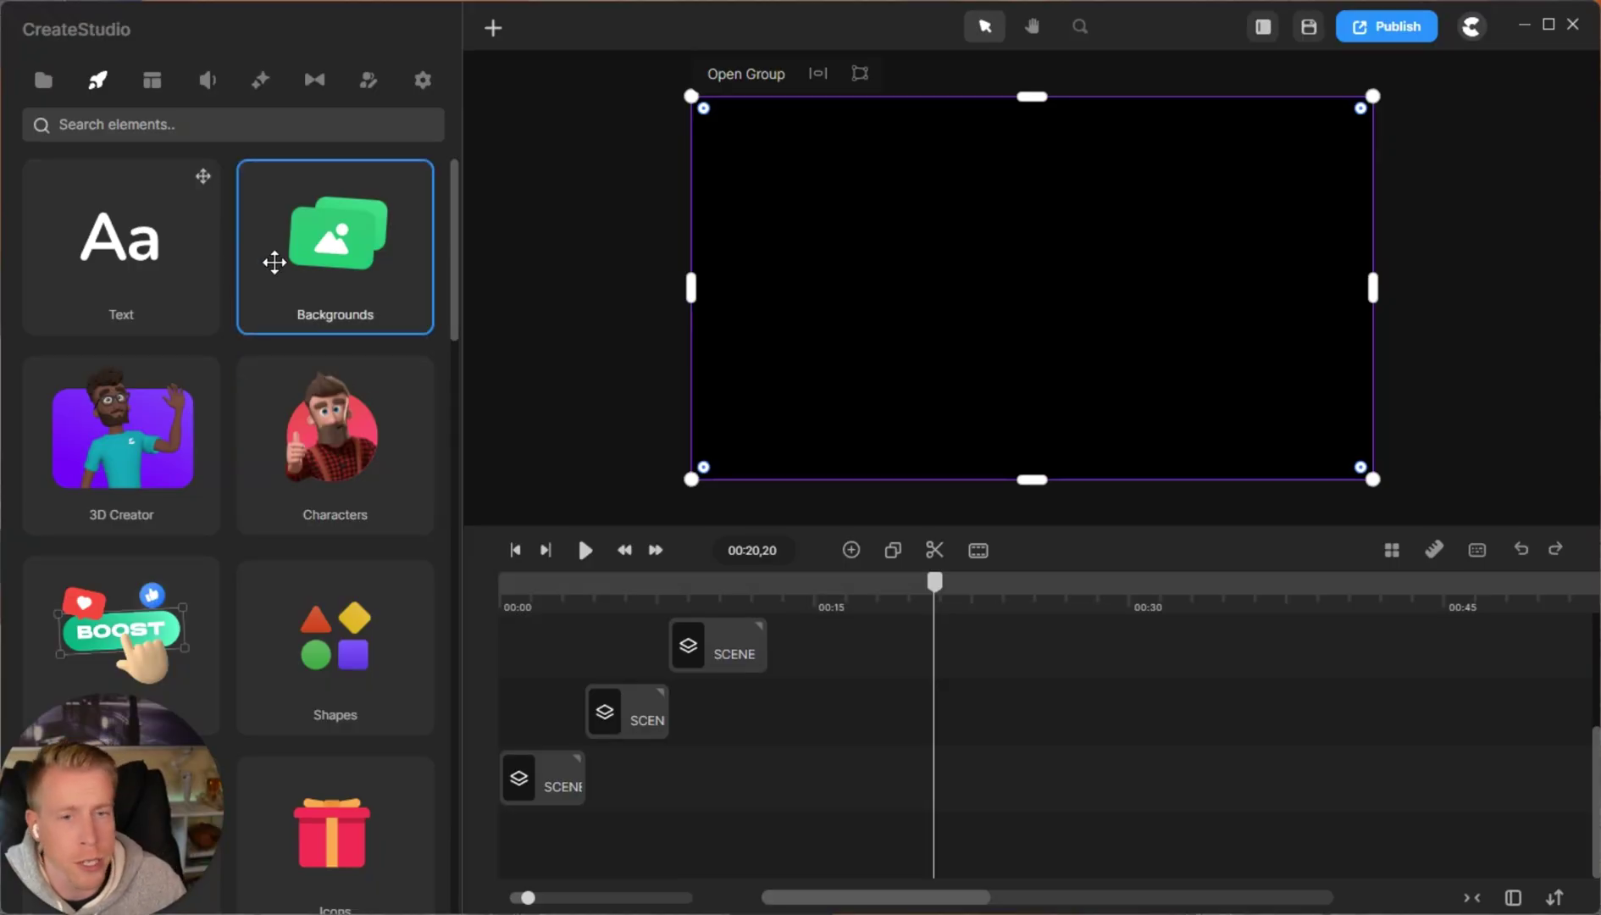
left_click(273, 262)
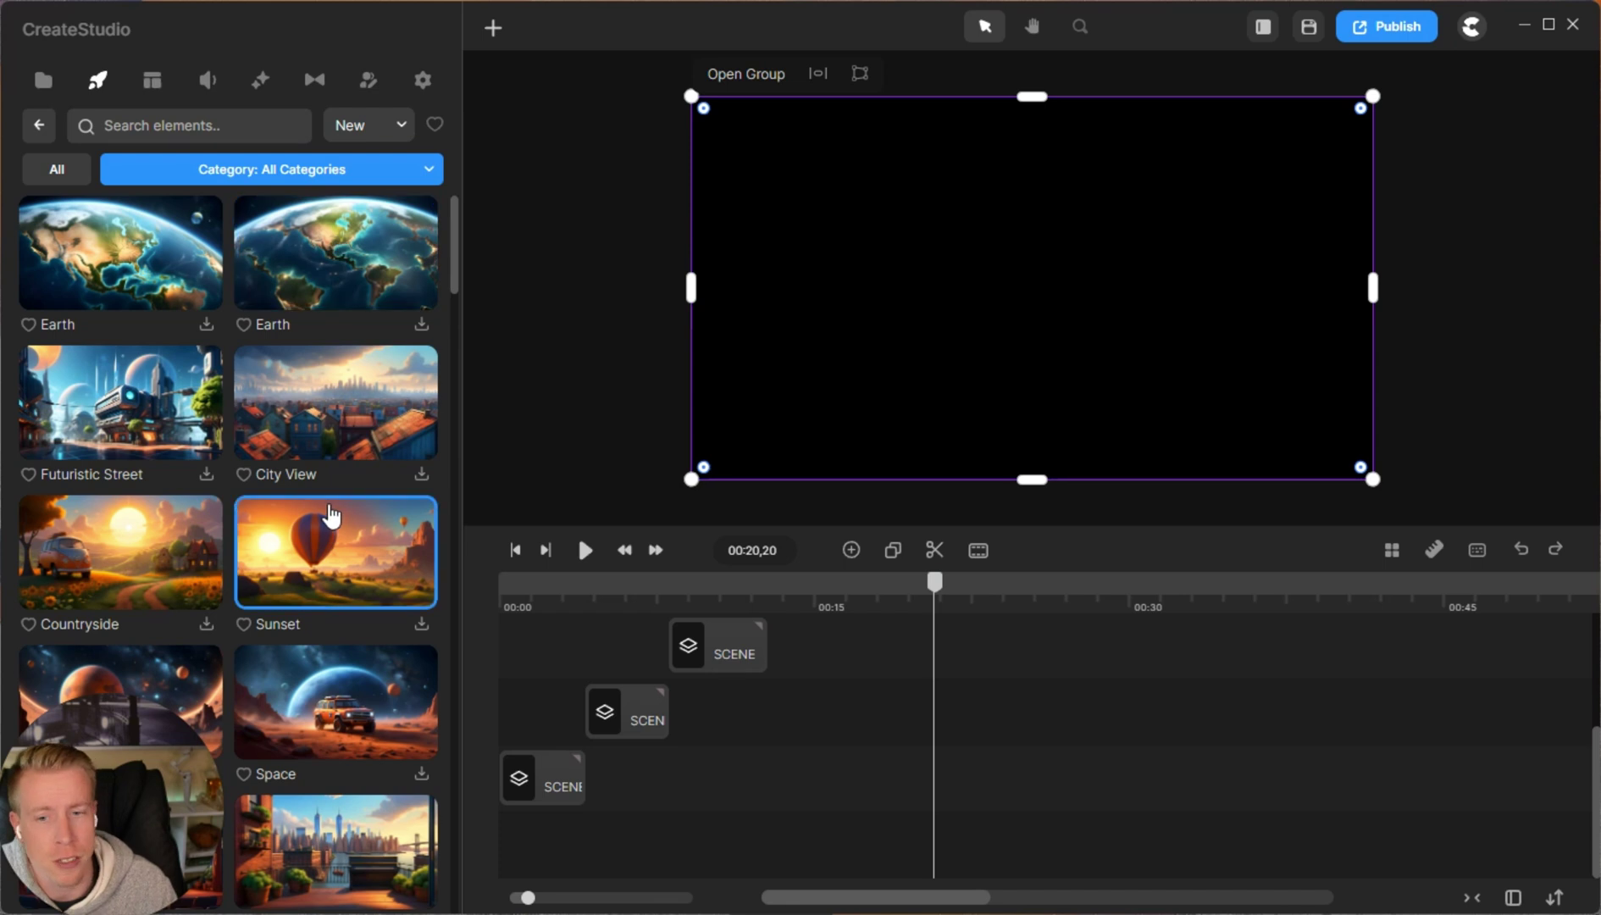
scroll(326, 508, "down", 4)
scroll(317, 632, "down", 4)
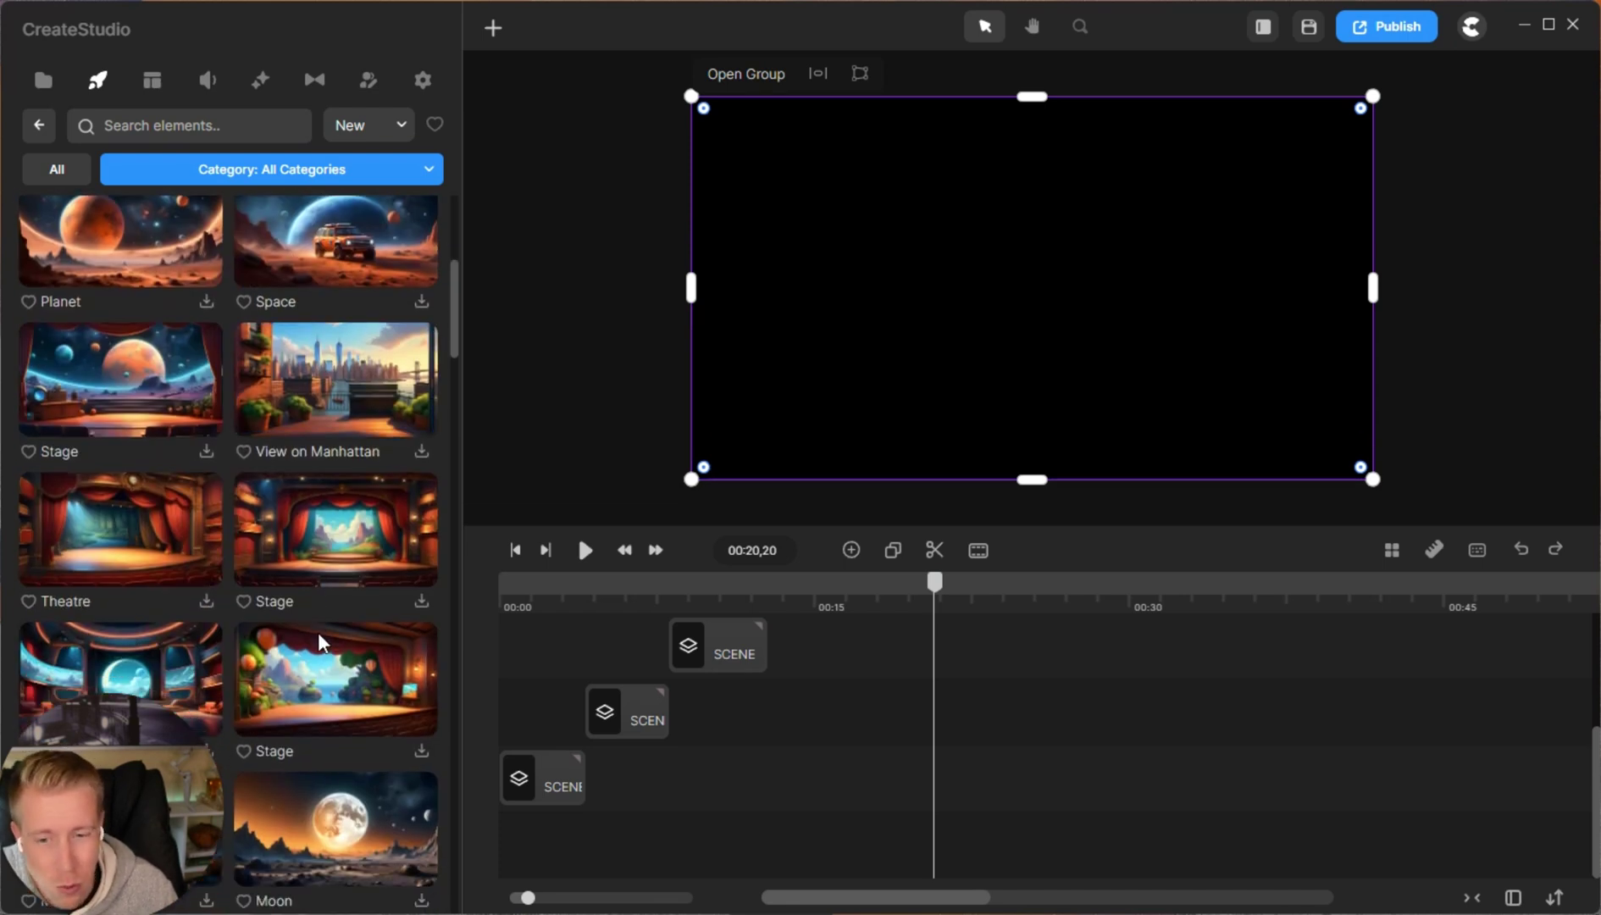
scroll(305, 532, "up", 7)
scroll(288, 512, "up", 2)
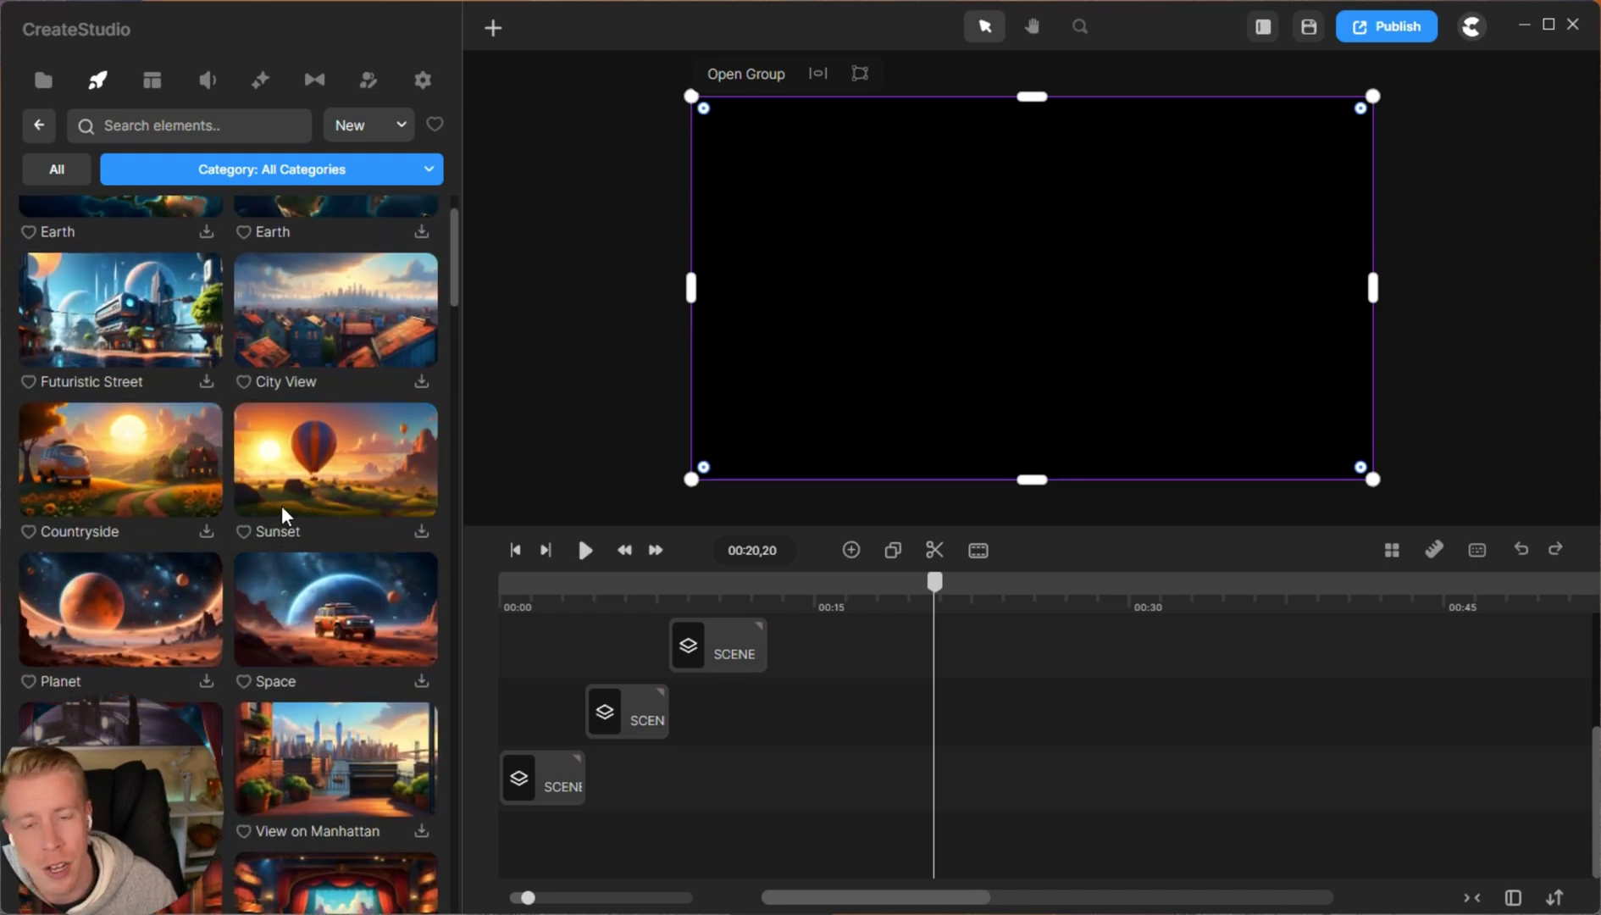
left_click(79, 87)
left_click(331, 423)
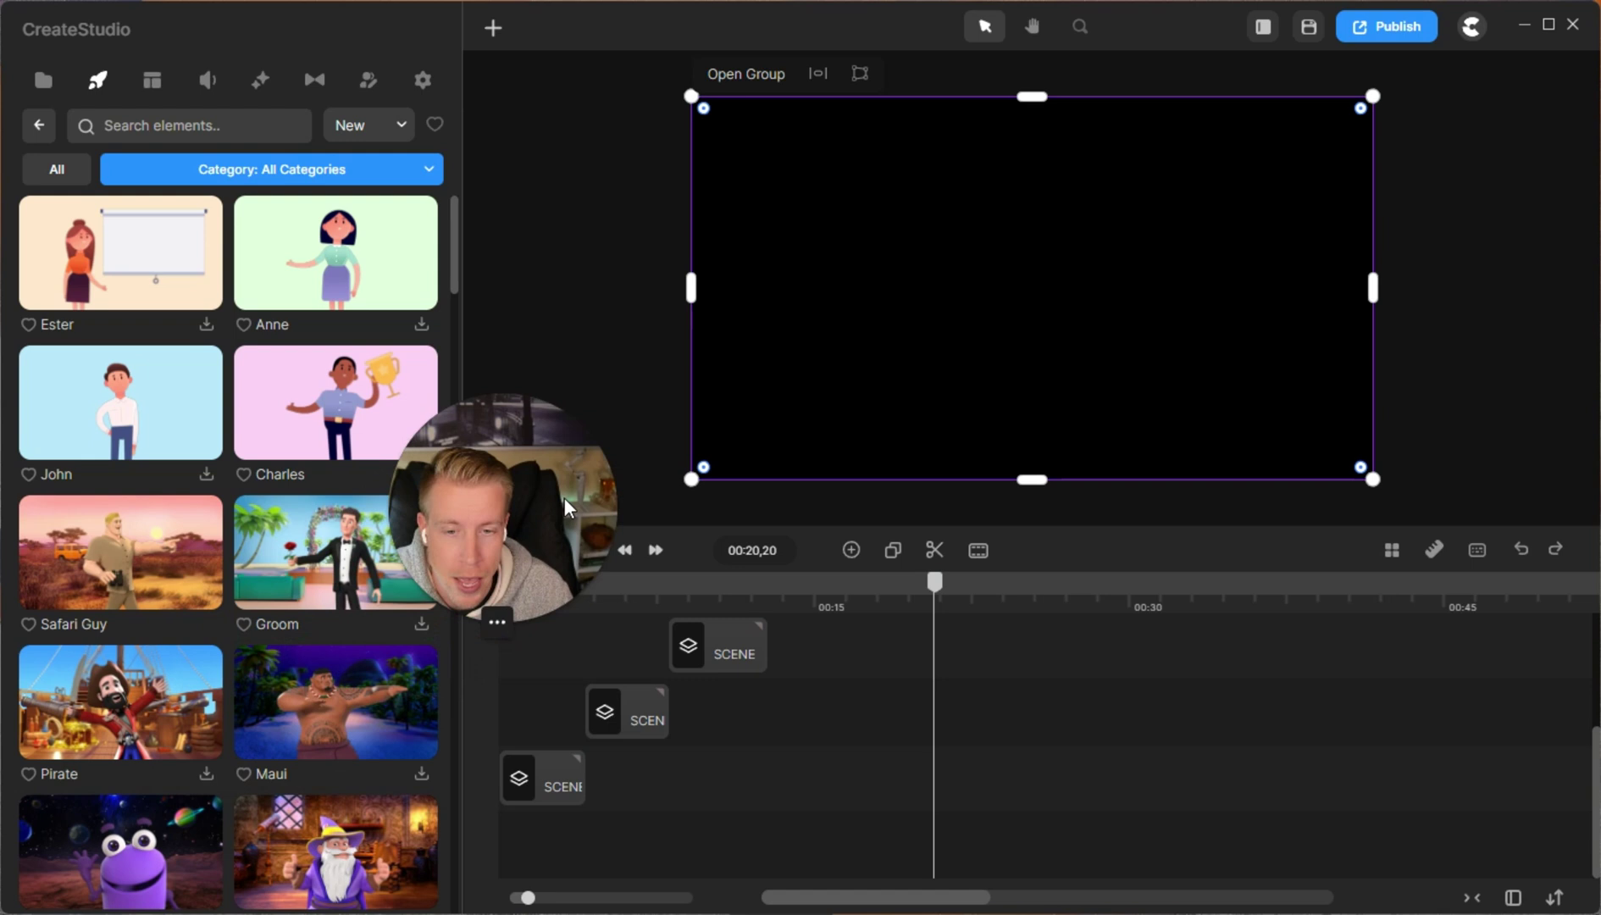
scroll(261, 716, "down", 4)
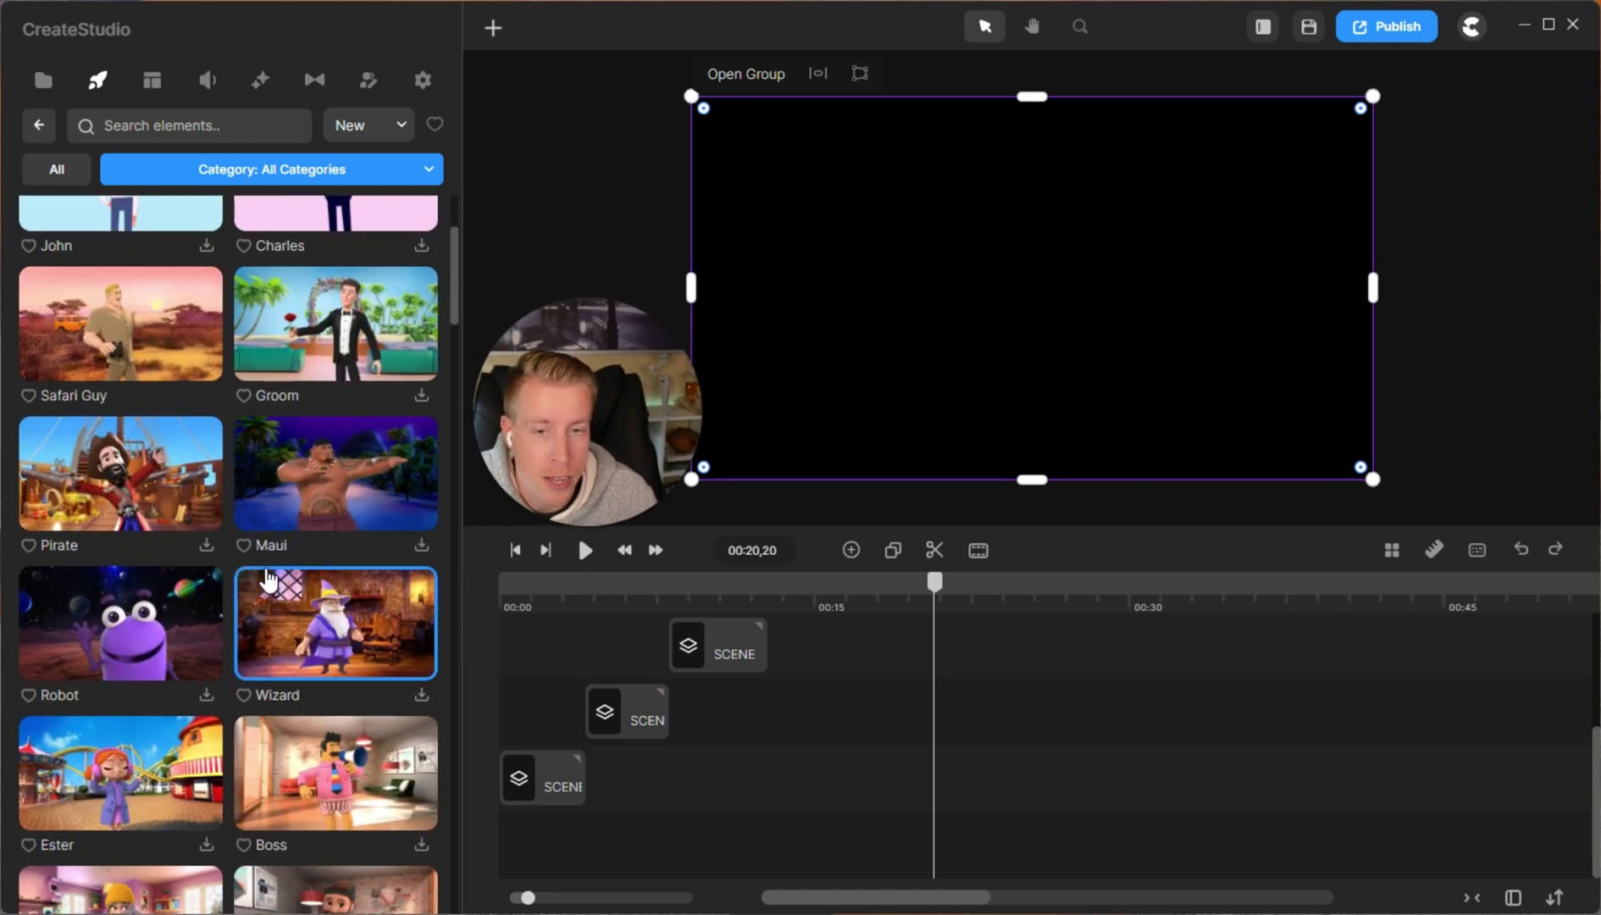
scroll(280, 669, "down", 2)
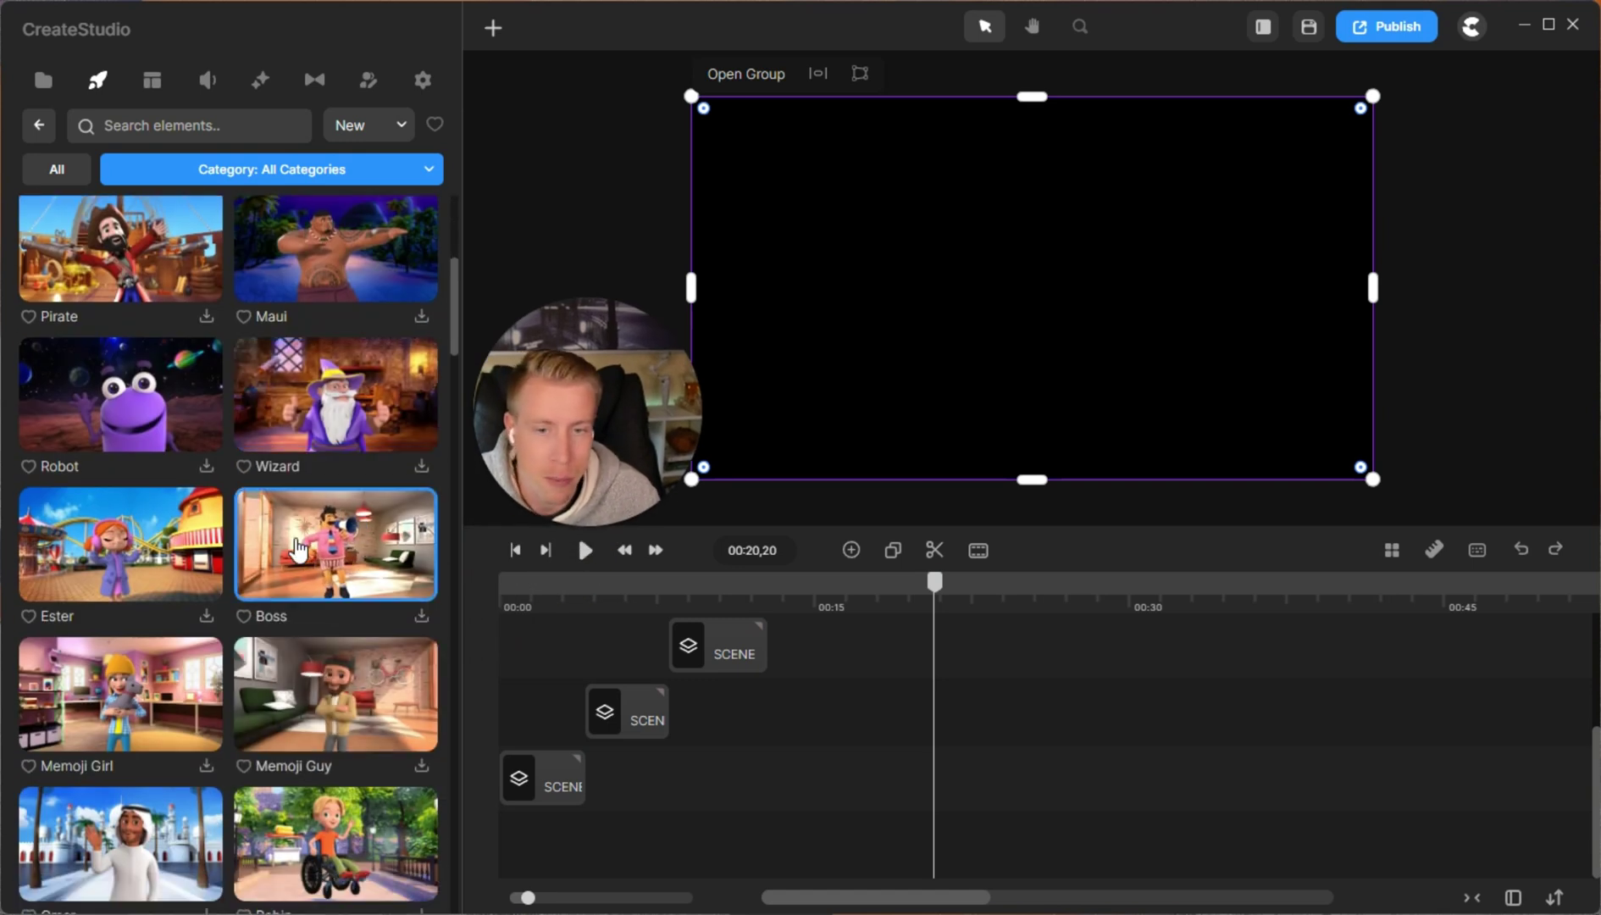
scroll(298, 550, "down", 3)
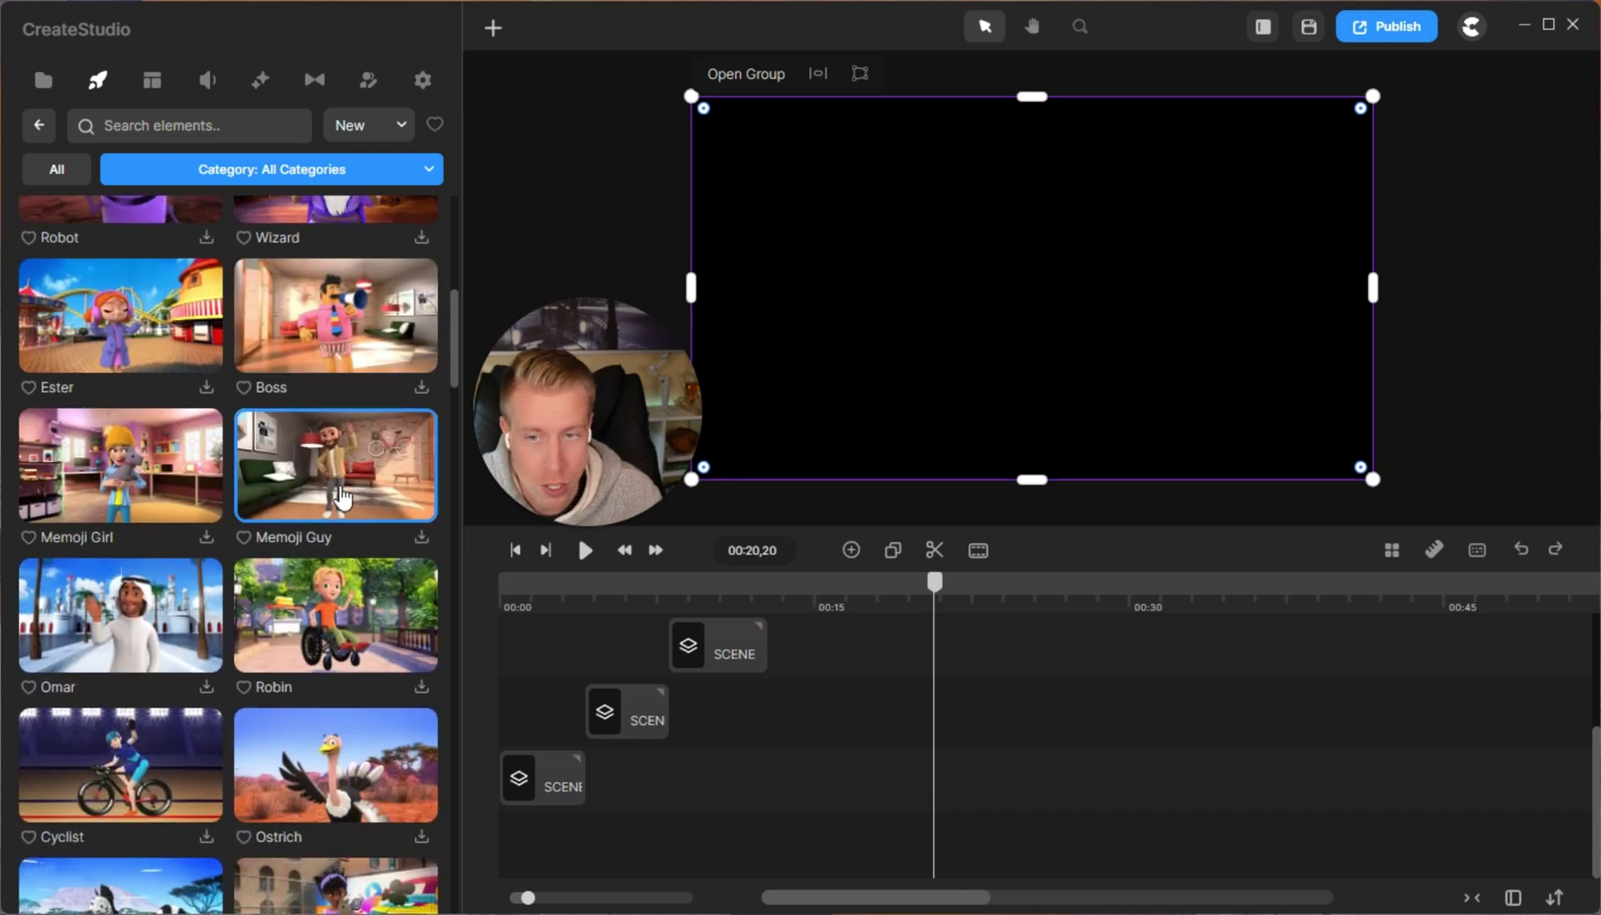
left_click(38, 126)
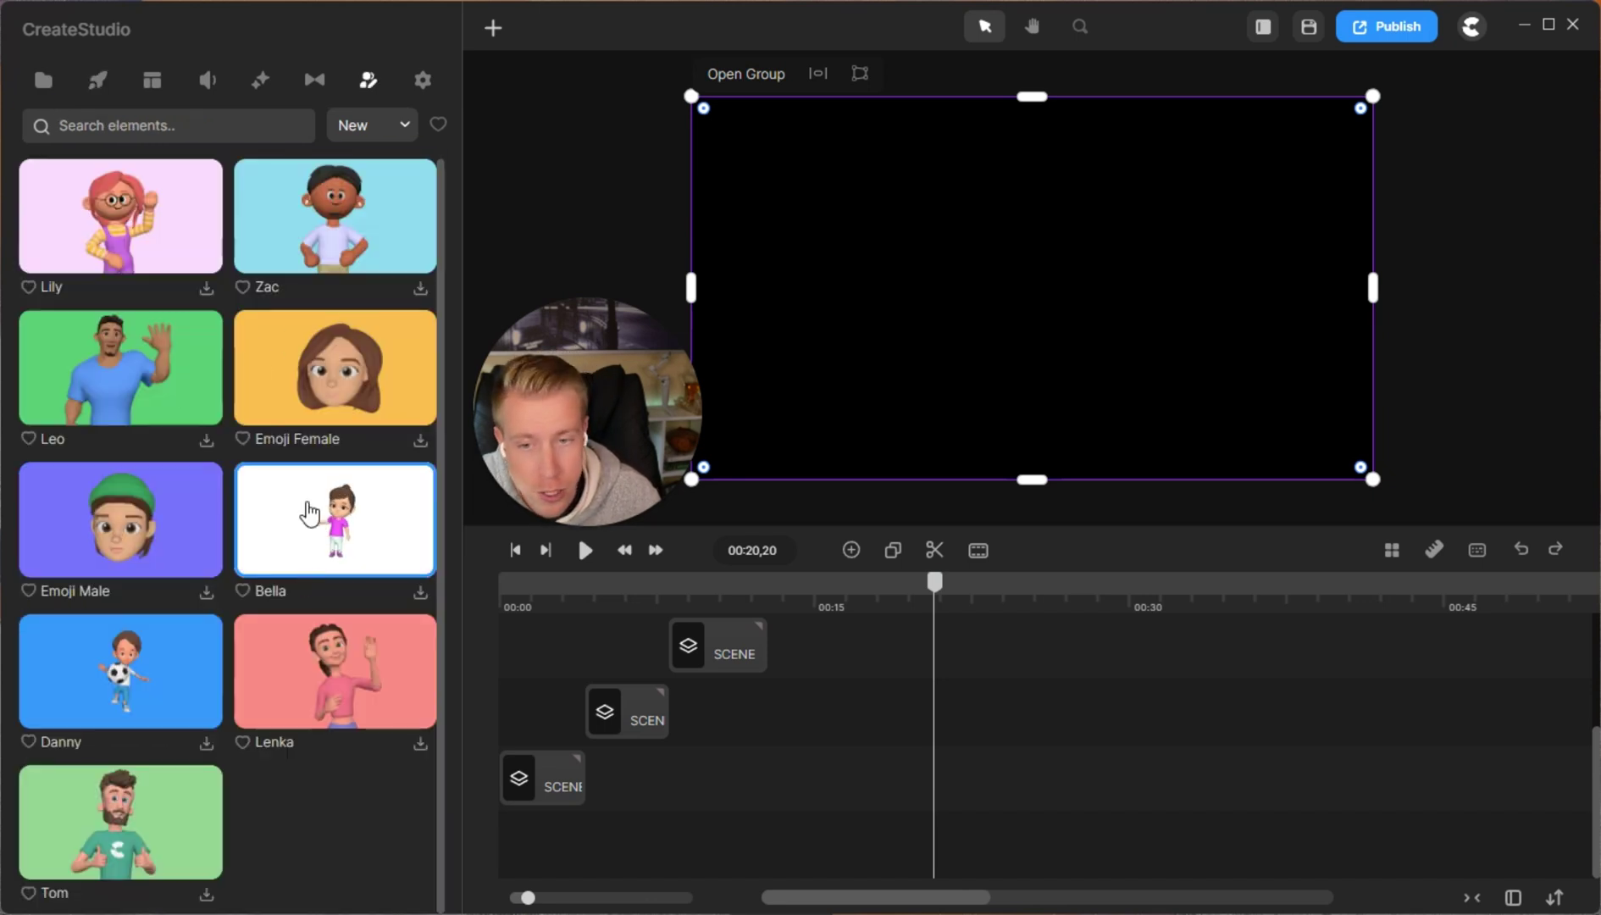
left_click(95, 83)
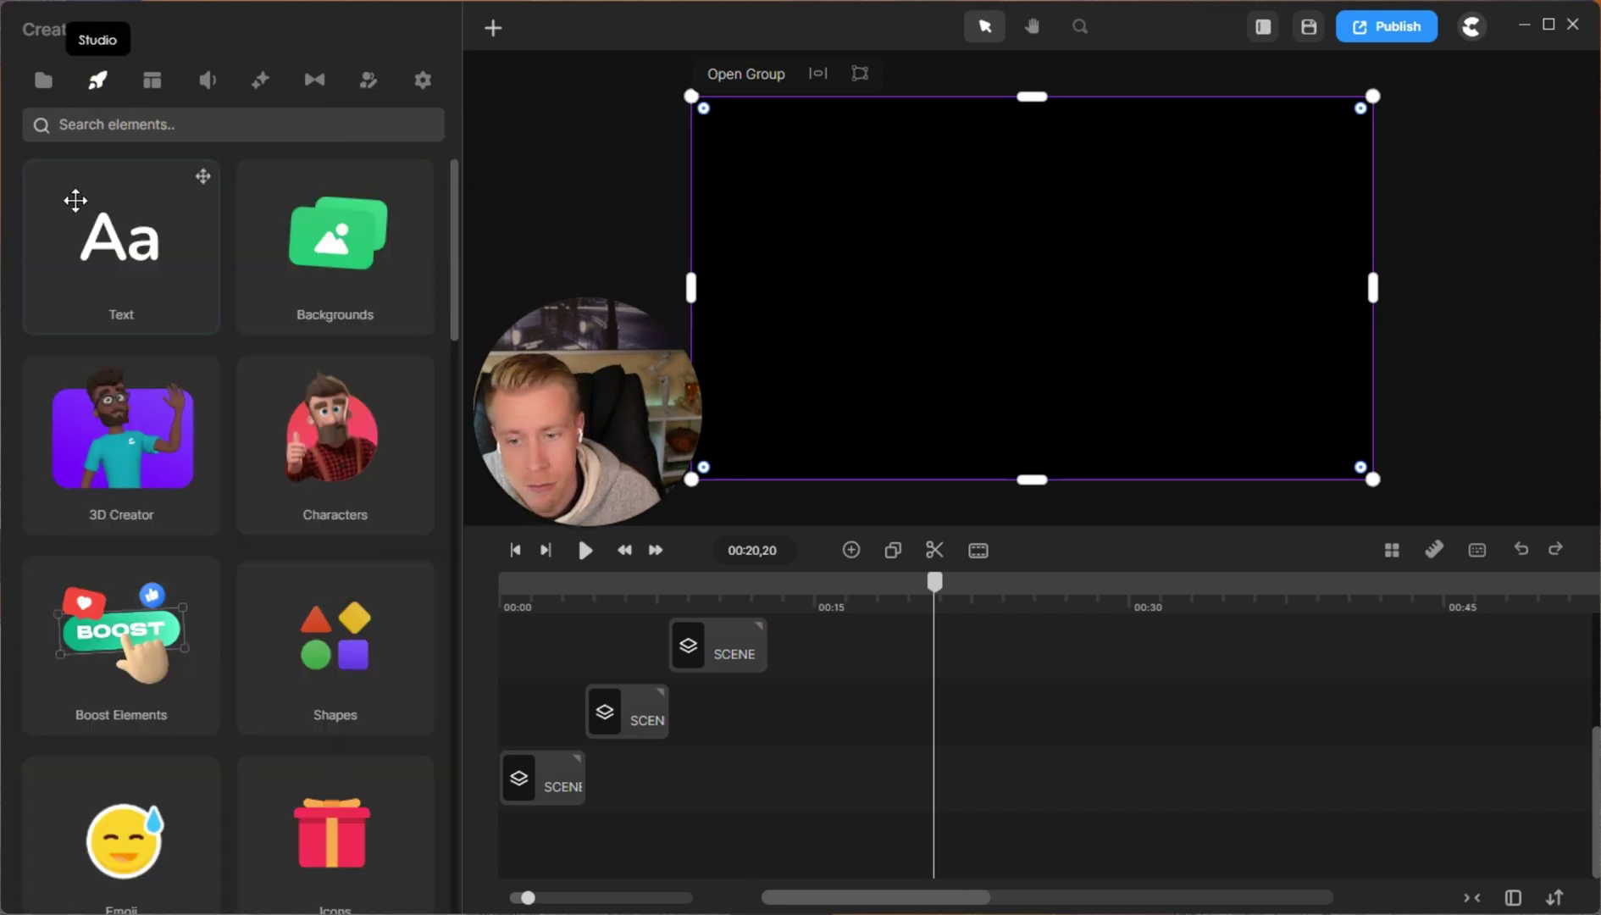
scroll(322, 447, "down", 3)
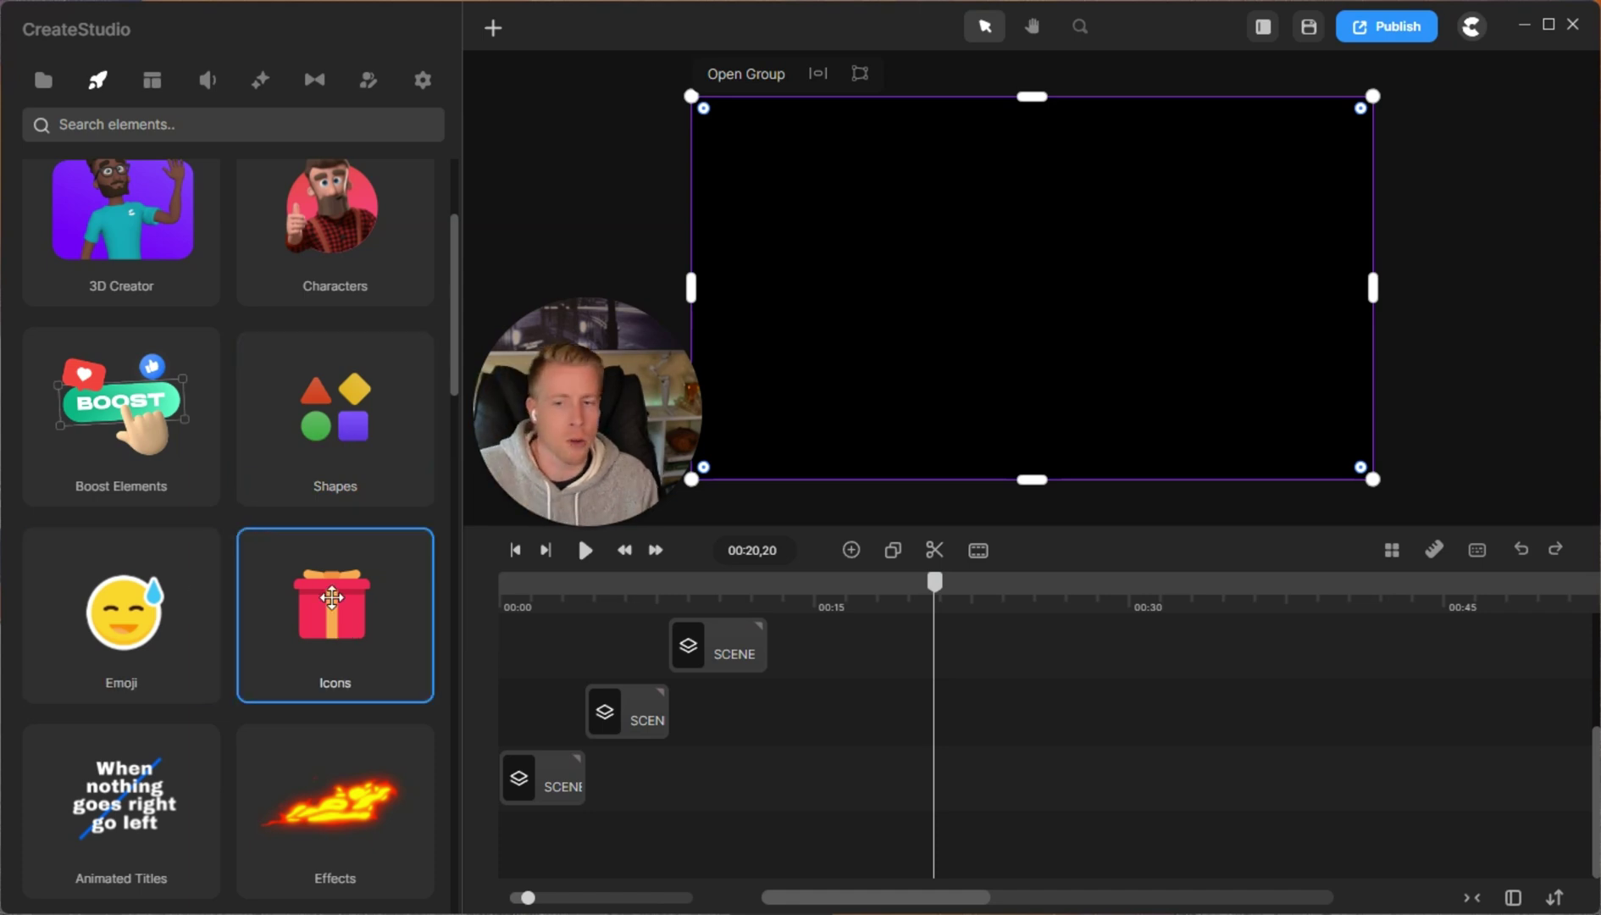
scroll(338, 594, "down", 5)
scroll(339, 595, "down", 1)
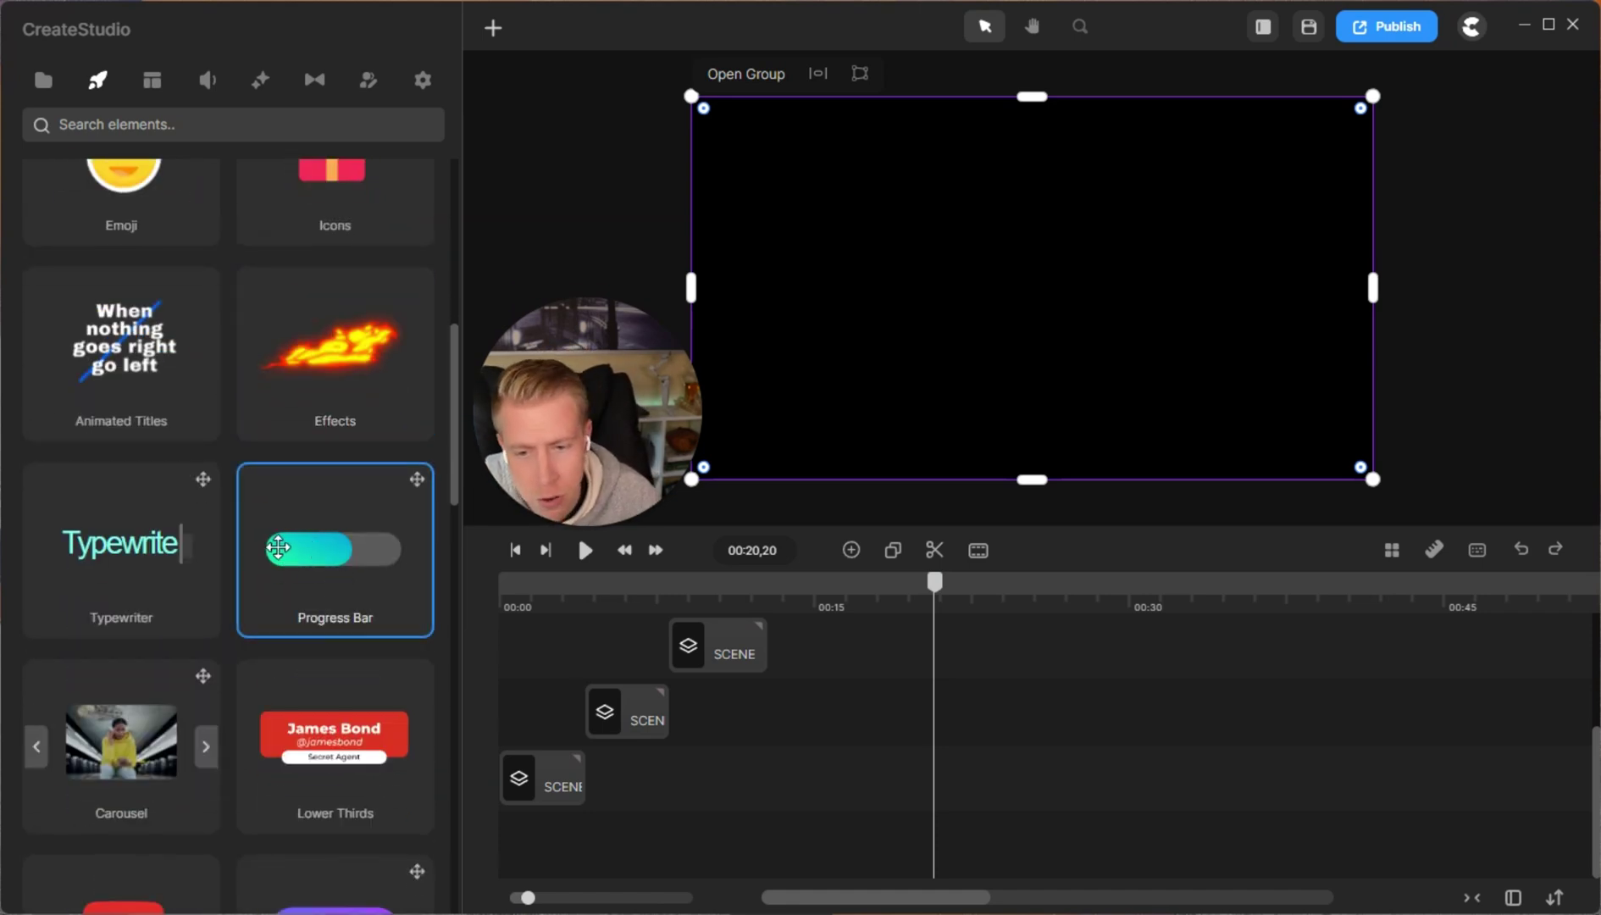
scroll(278, 547, "down", 3)
scroll(178, 758, "up", 12)
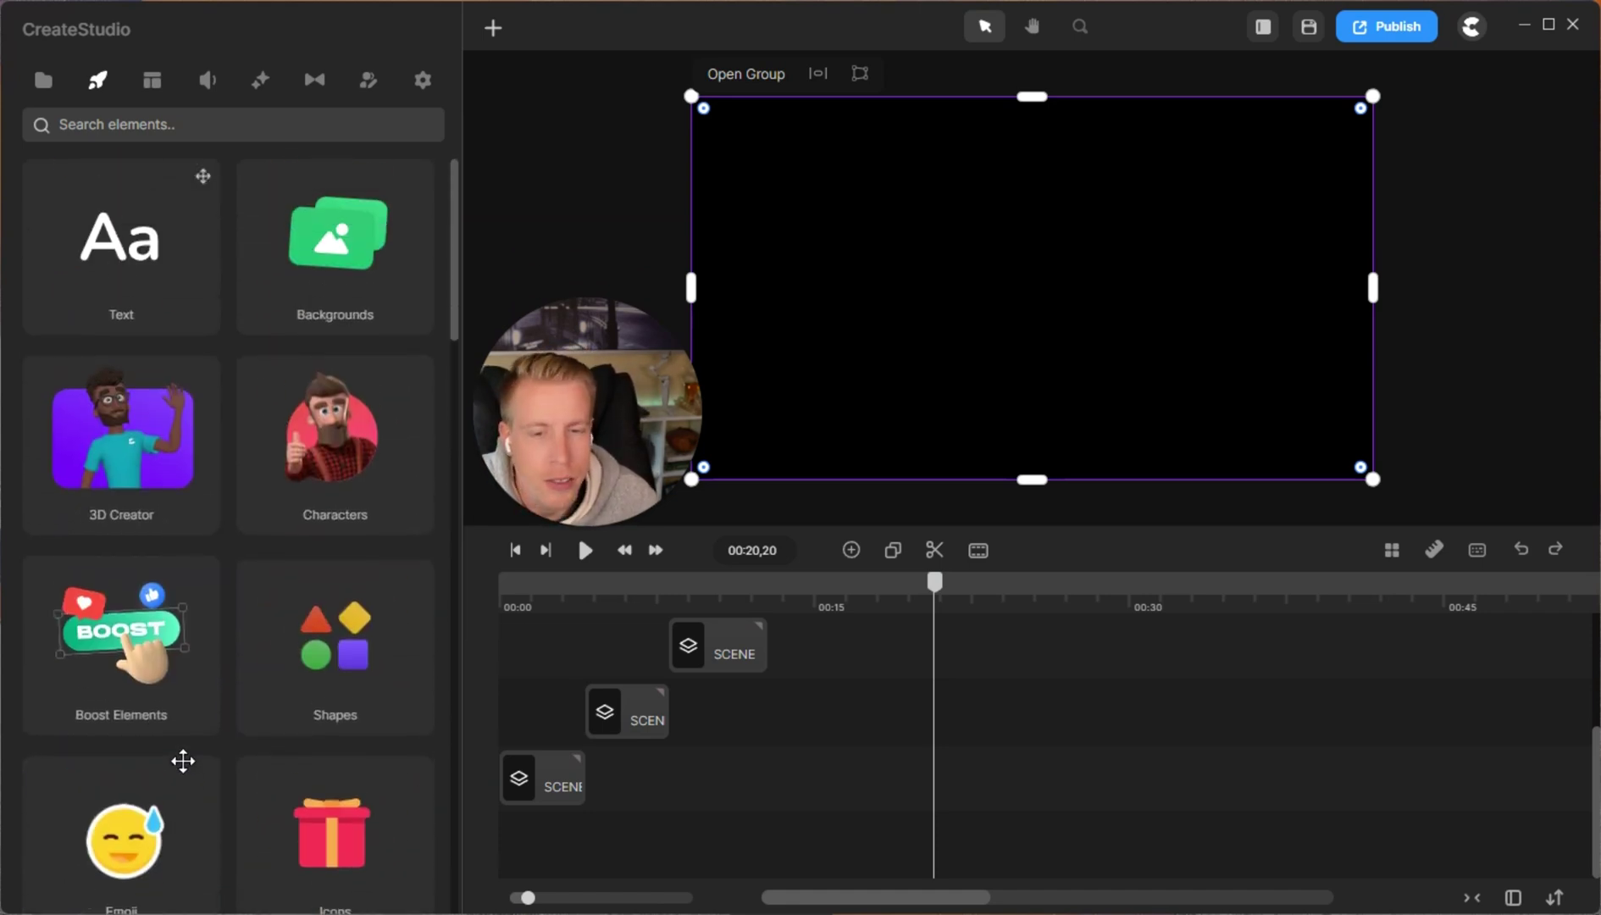
Look through the music library, then switch to the Effects & Components library
left_click(209, 82)
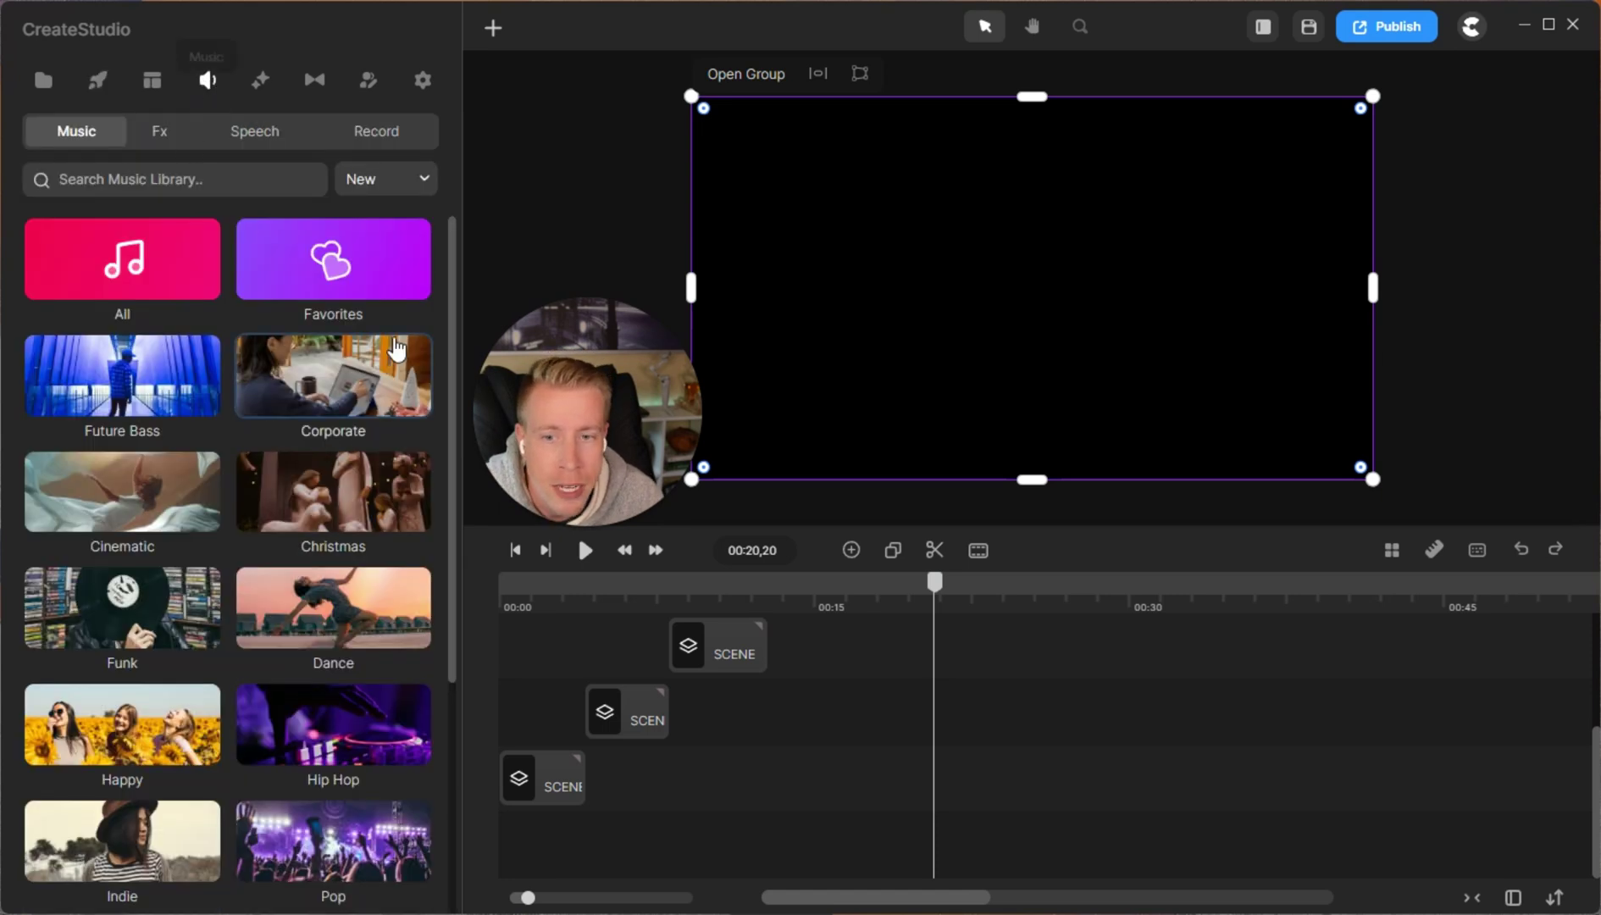
left_click(261, 81)
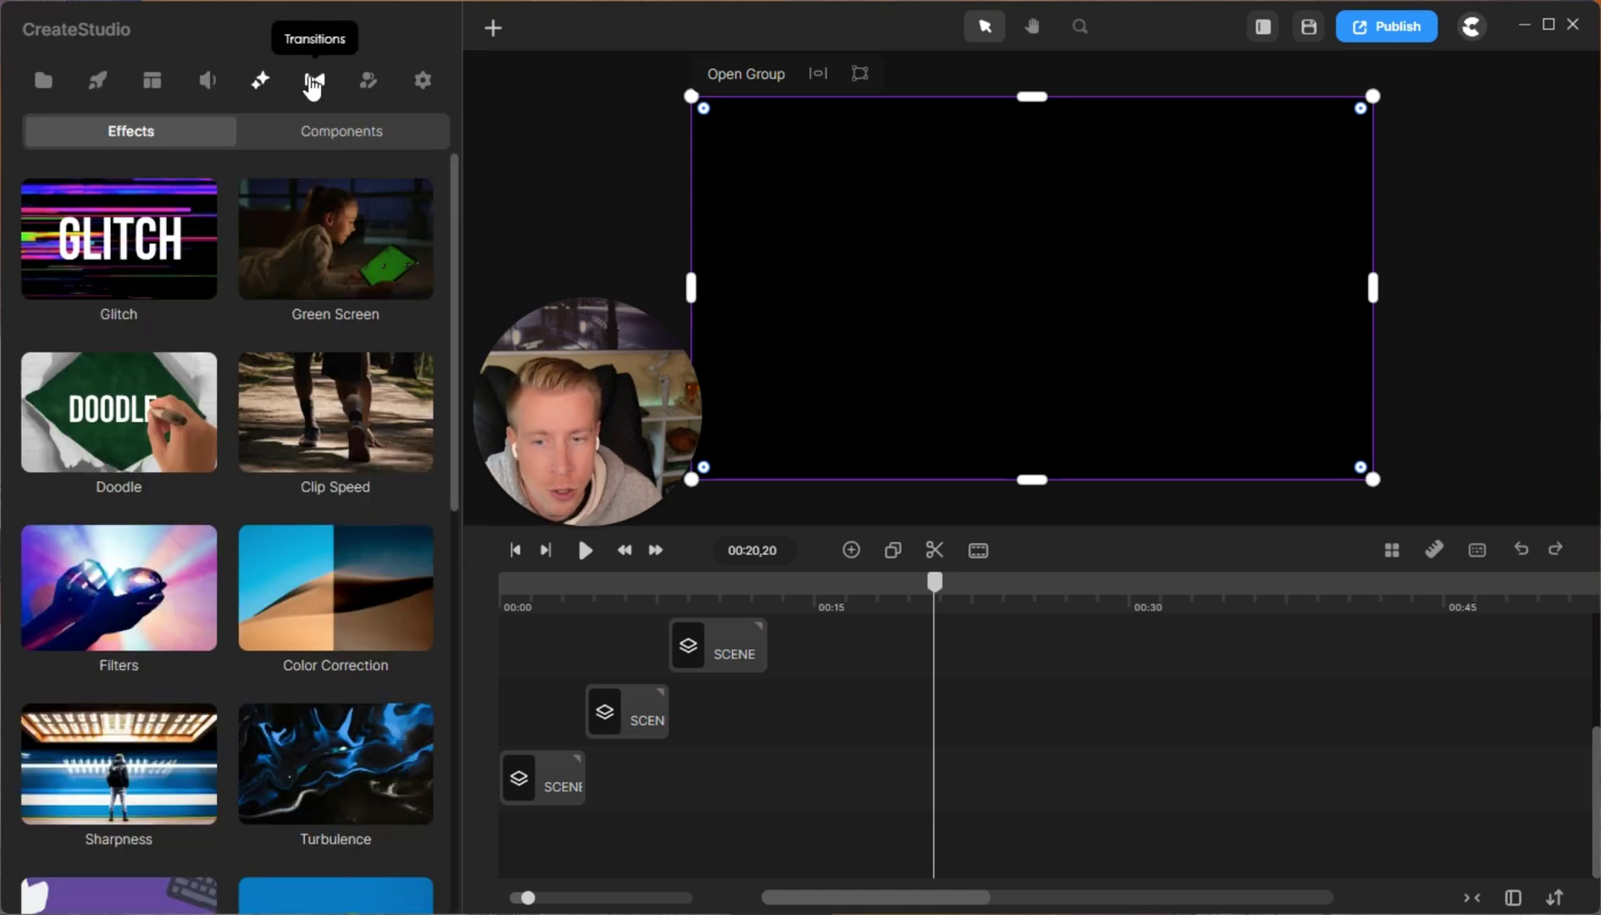